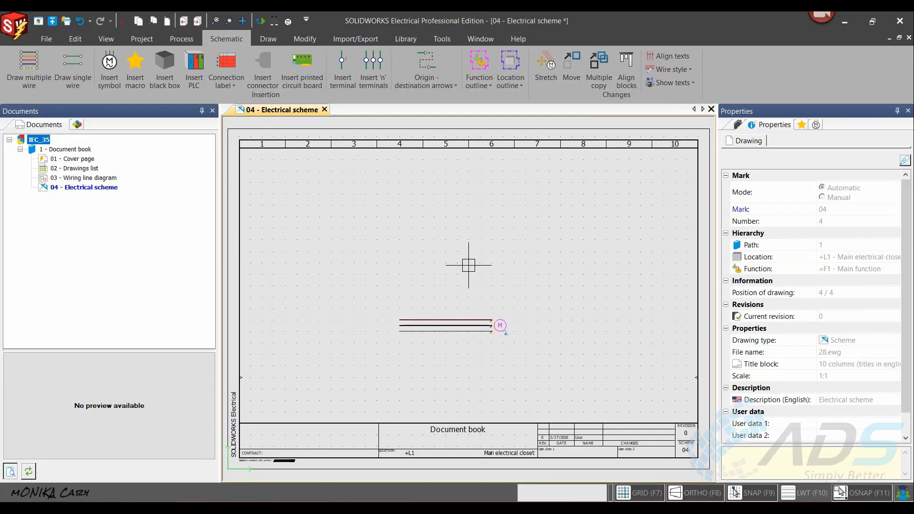
# - Open the Symbols manager and go to the beginning of its classification tree
pyautogui.click(405, 38)
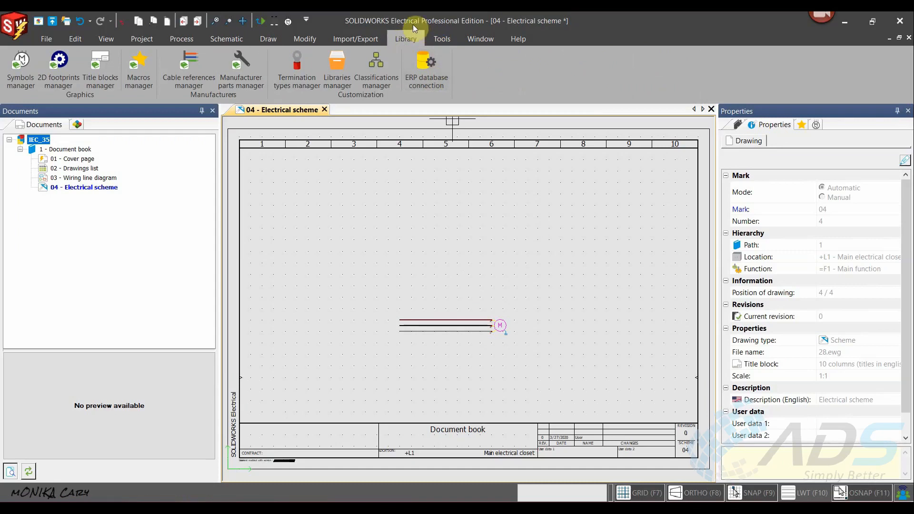
pyautogui.click(19, 69)
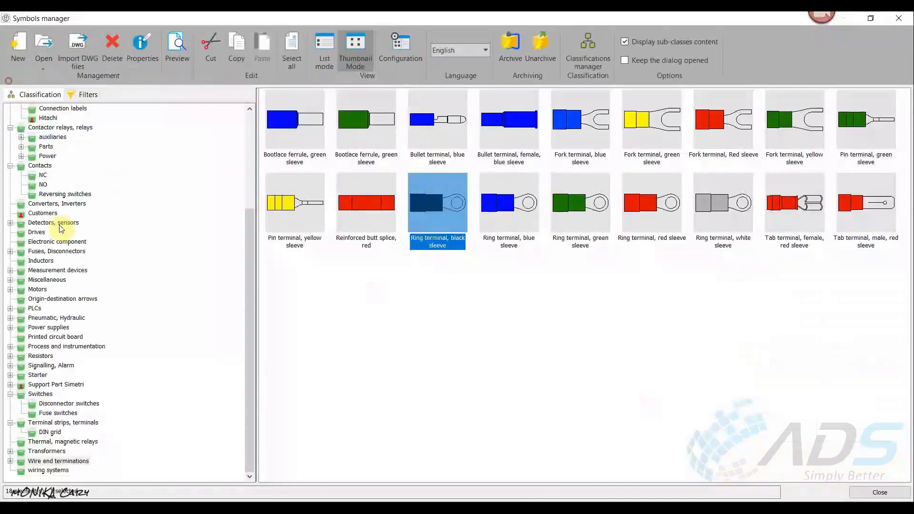
pyautogui.click(246, 230)
pyautogui.moveTo(245, 231); pyautogui.dragTo(252, 146)
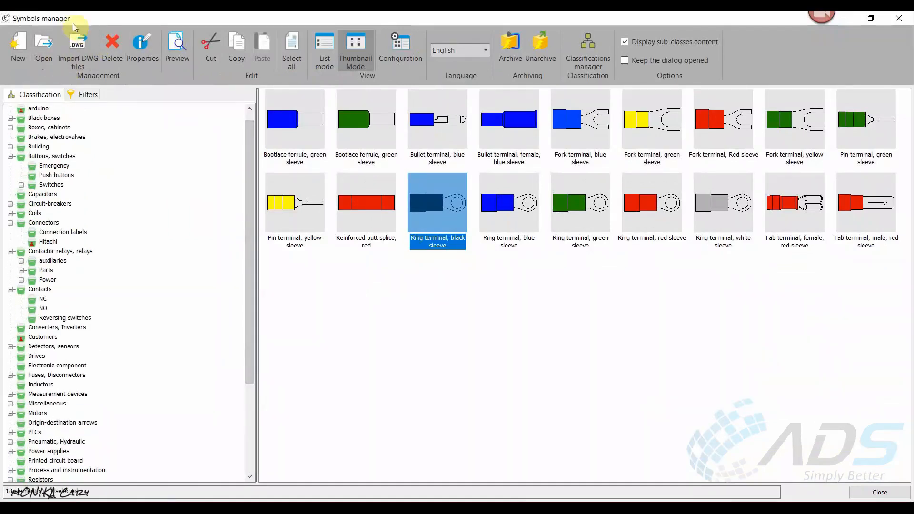
pyautogui.moveTo(251, 128); pyautogui.dragTo(261, 123)
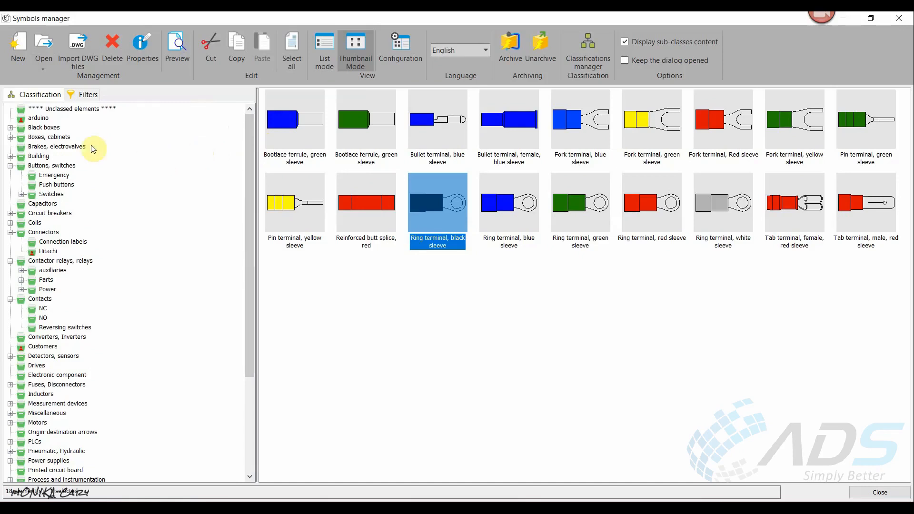
# - Examine the symbols in the Hitachi --- Black Box, Boxes, cabinets and Buttons, switches classes
pyautogui.click(10, 128)
pyautogui.click(35, 138)
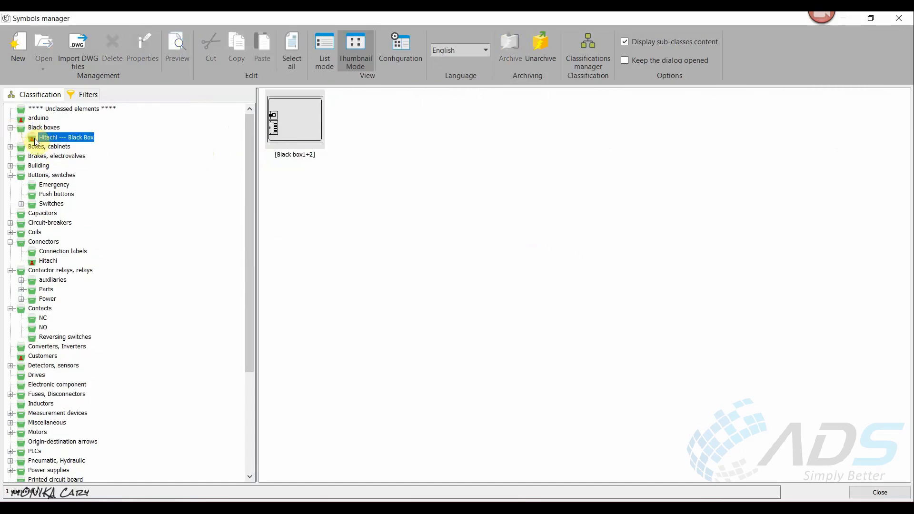
pyautogui.click(38, 157)
pyautogui.click(36, 149)
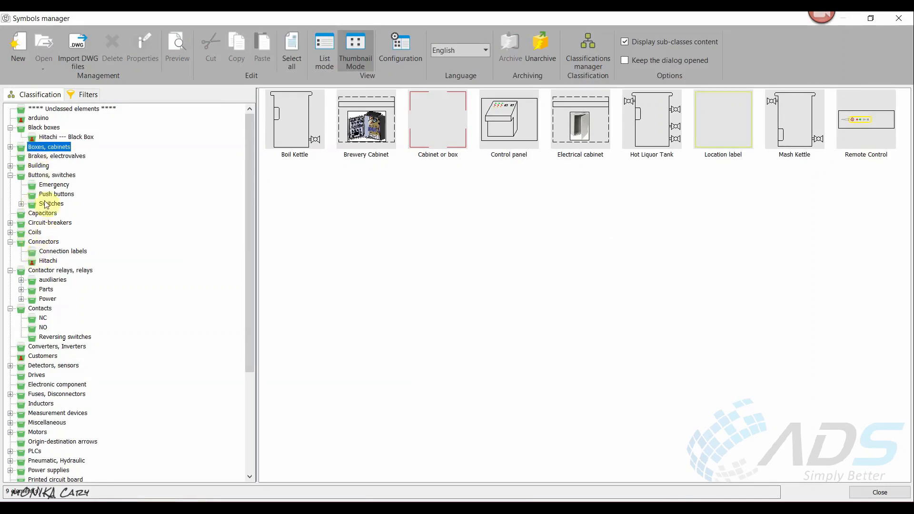
pyautogui.click(43, 176)
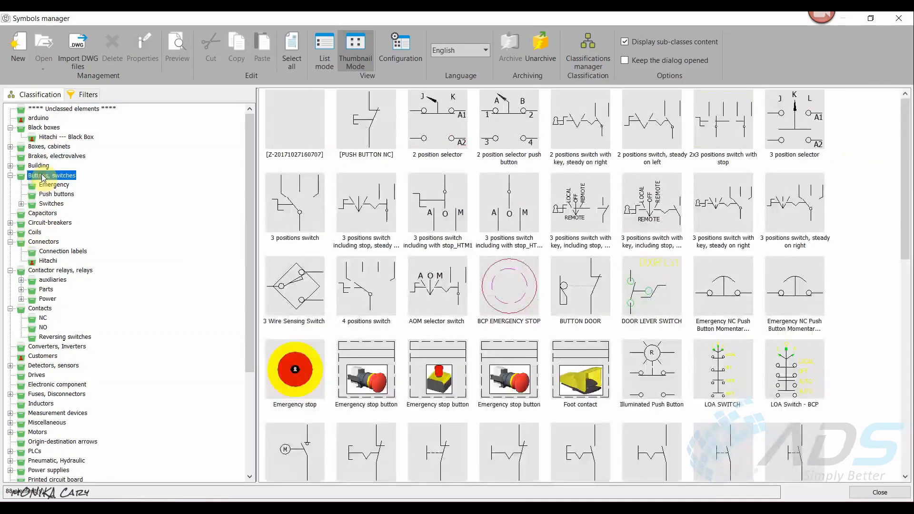
# - In the Circuit-breakers class, duplicate the vertical 4 poles circuit breaker symbol by copying and pasting it
pyautogui.click(35, 223)
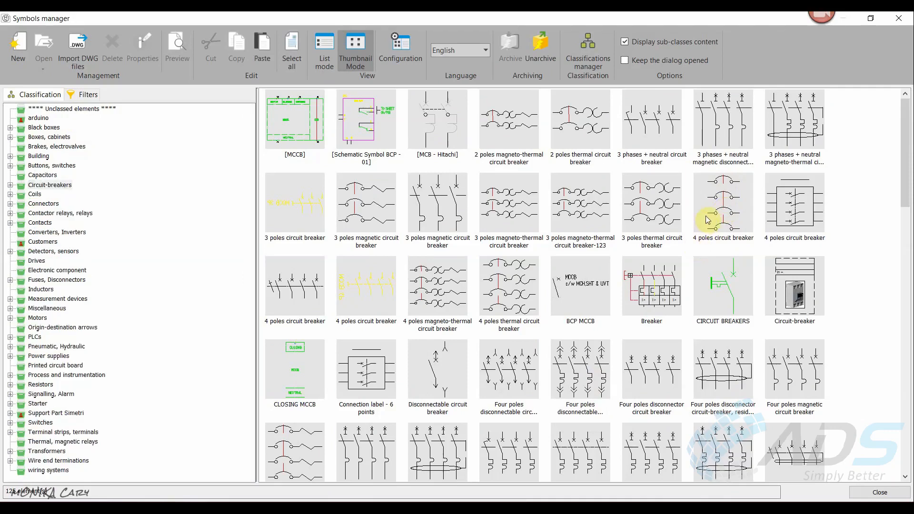
pyautogui.click(710, 192)
pyautogui.rightClick(710, 194)
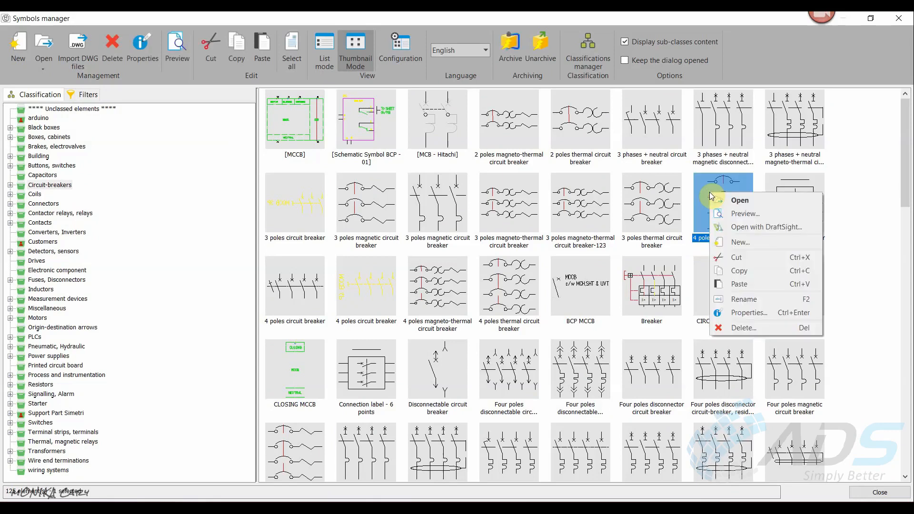
pyautogui.click(727, 273)
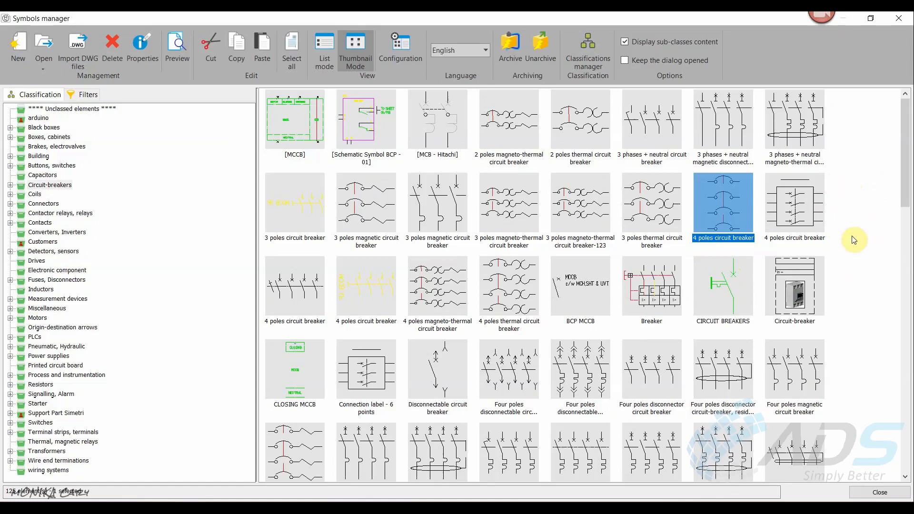
pyautogui.rightClick(851, 195)
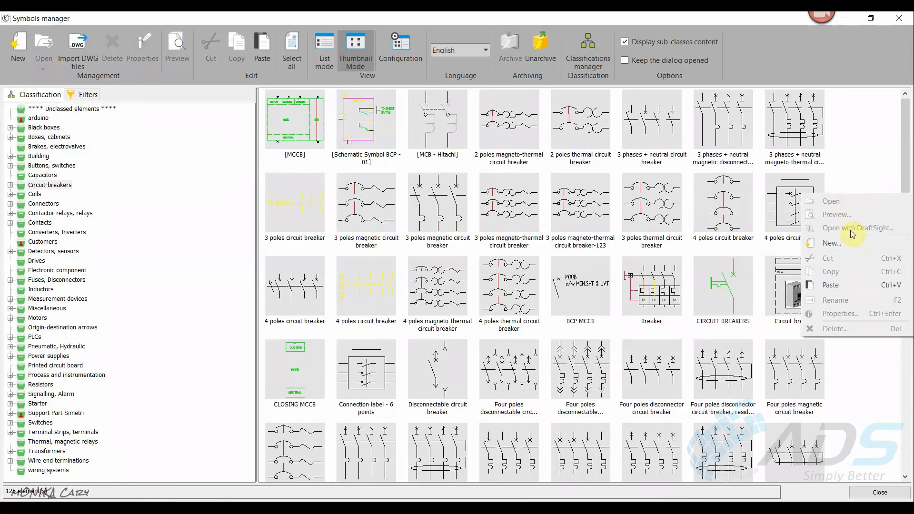
pyautogui.click(840, 285)
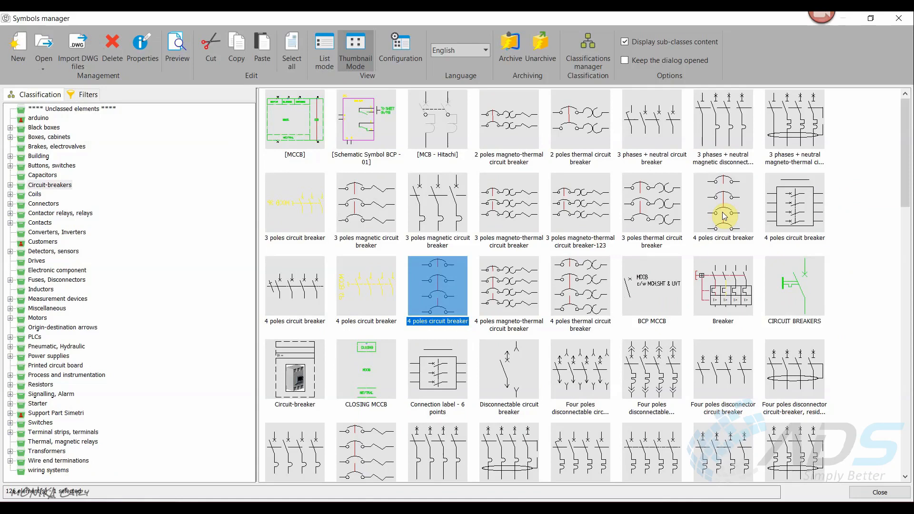
# - In the pasted symbol's properties, change the English description to "3 poles circuit breaker" and reset all other languages
pyautogui.rightClick(430, 276)
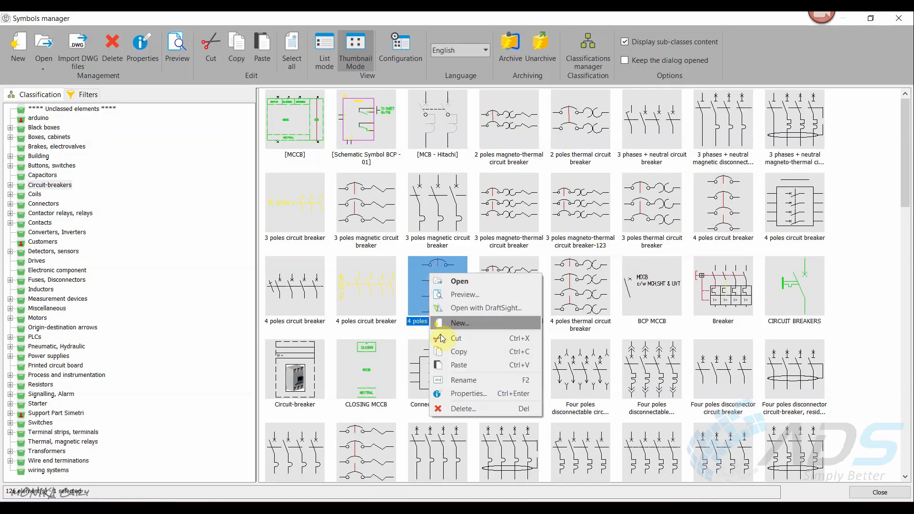
pyautogui.click(460, 391)
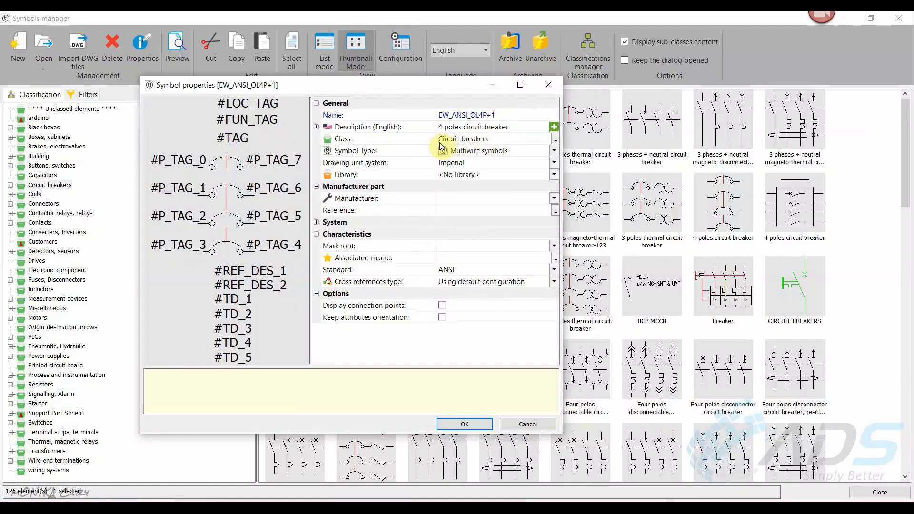
pyautogui.click(443, 126)
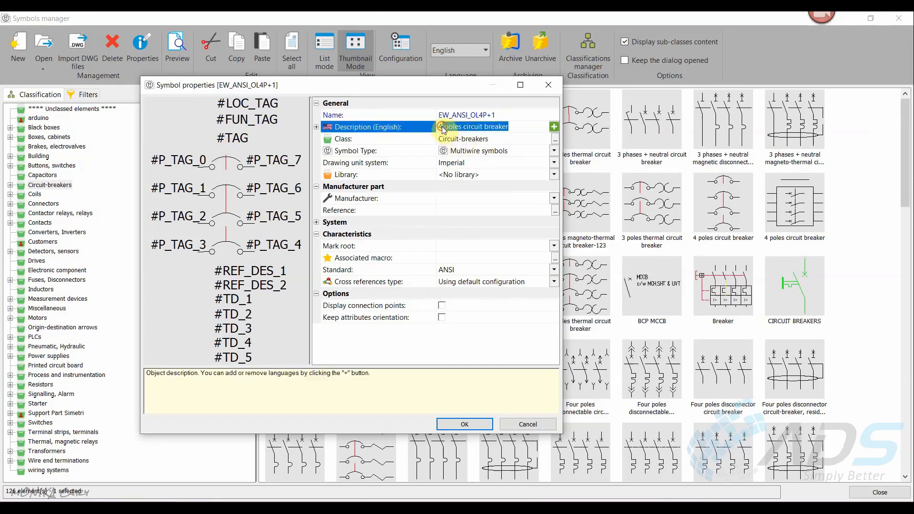
pyautogui.press('BackSpace')
pyautogui.write('3')
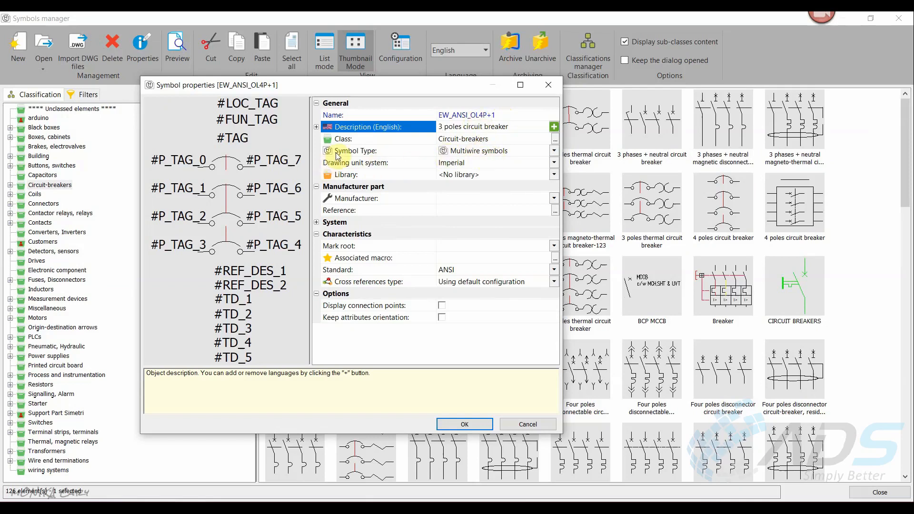
pyautogui.click(555, 152)
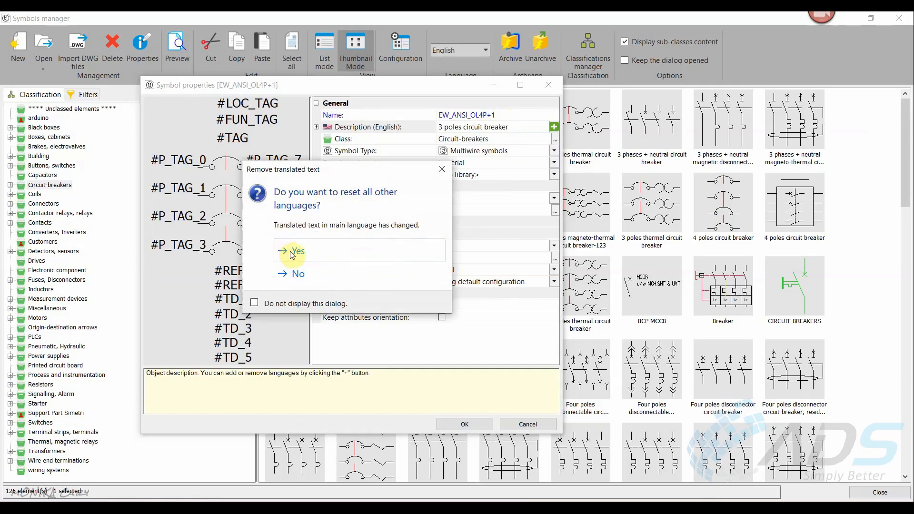
pyautogui.click(275, 249)
# - Examine the symbol types available for the copied circuit breaker, leaving Multiwire symbols selected
pyautogui.click(555, 152)
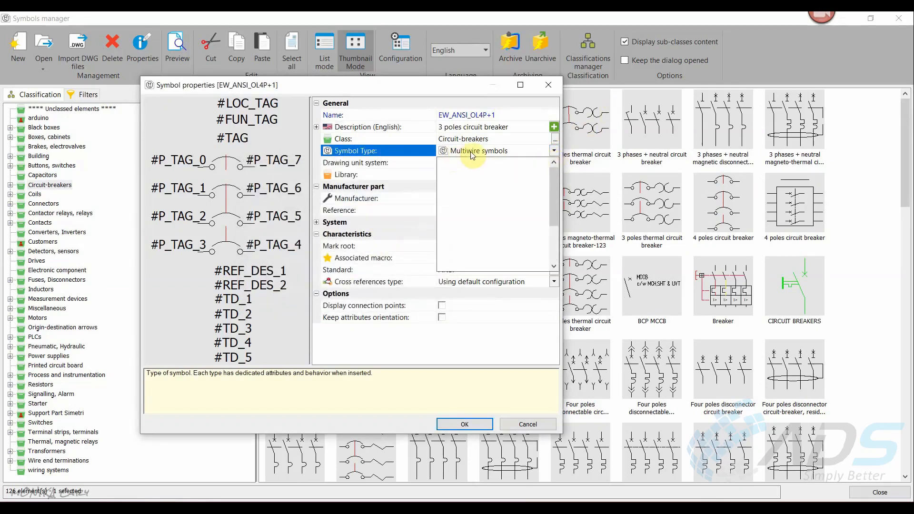
pyautogui.moveTo(556, 184); pyautogui.dragTo(561, 162)
pyautogui.click(556, 151)
pyautogui.click(557, 151)
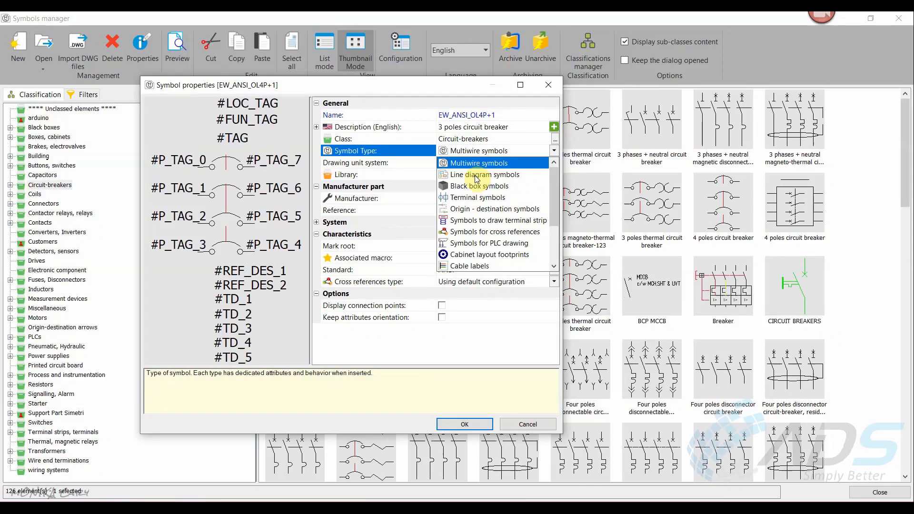
pyautogui.click(483, 339)
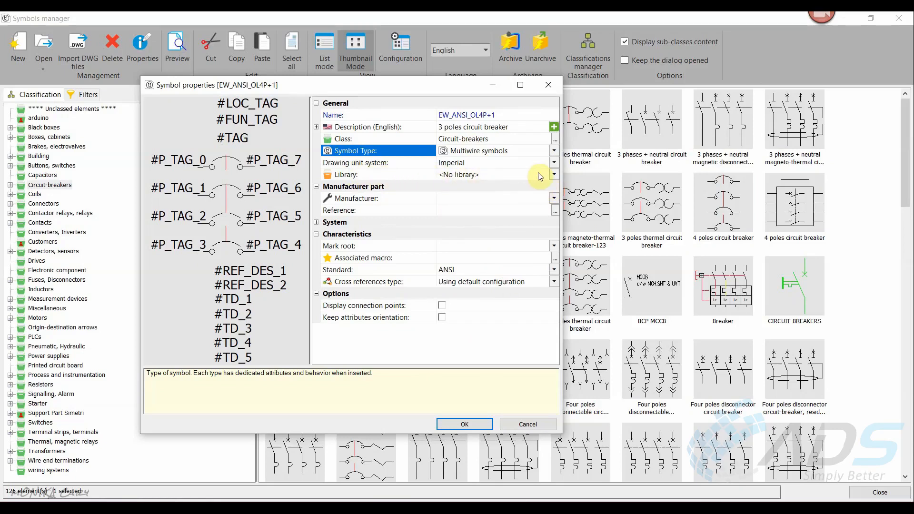
# - Choose <No library> as the copied symbol's library and confirm its properties
pyautogui.click(555, 175)
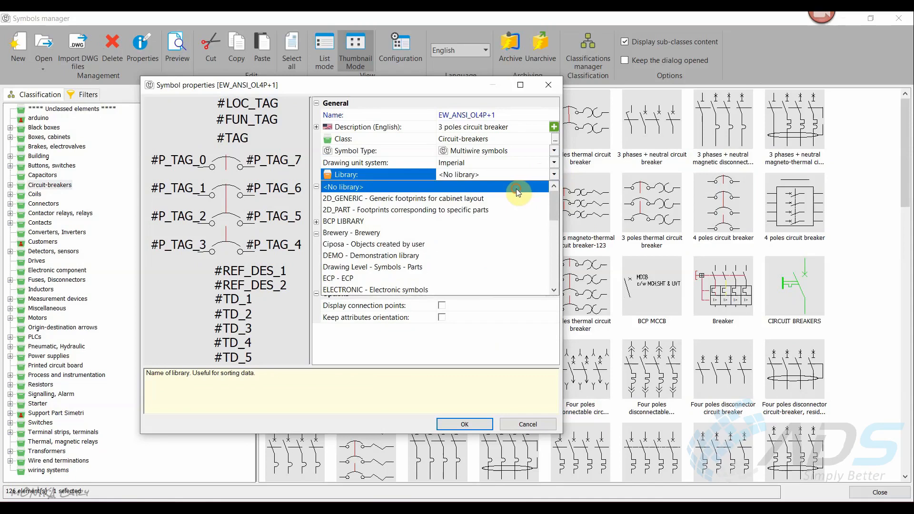
pyautogui.click(520, 189)
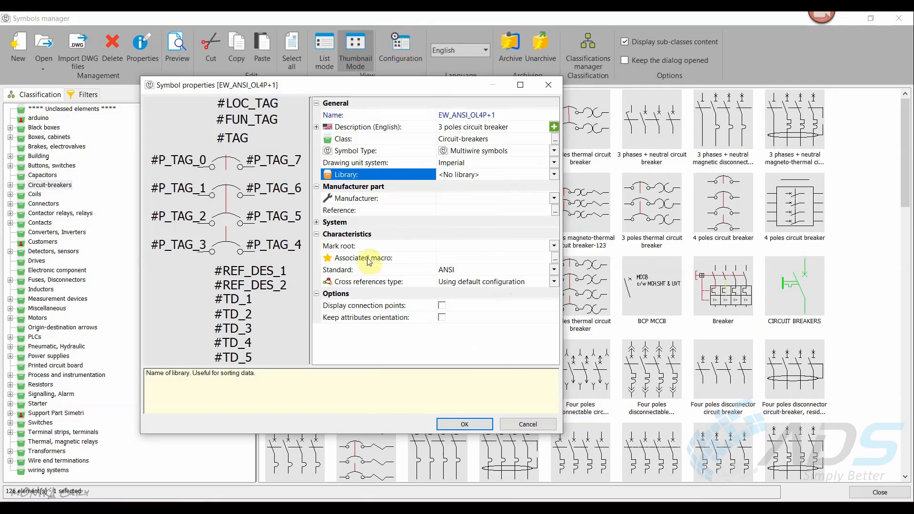
pyautogui.click(465, 424)
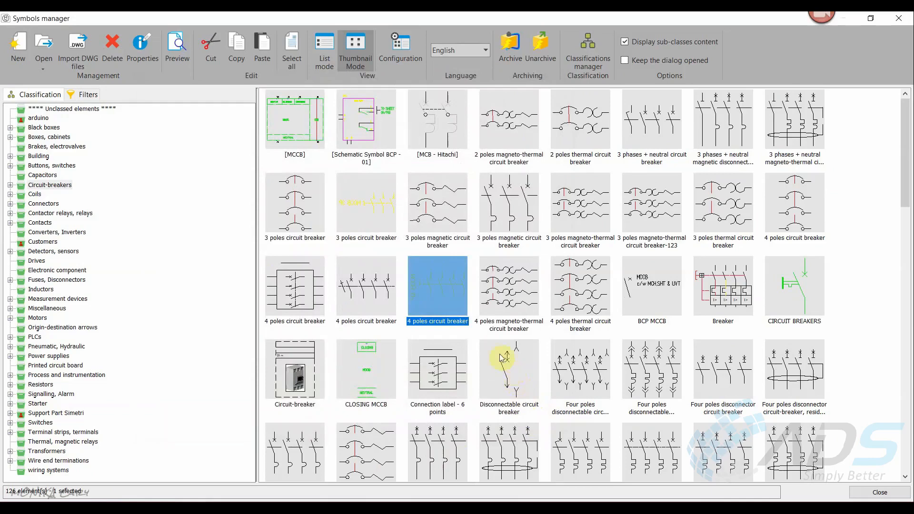
# - Open the copied 3 poles circuit breaker for editing and delete its lowest pole with its connection points and tags, sparing the red line
pyautogui.doubleClick(302, 214)
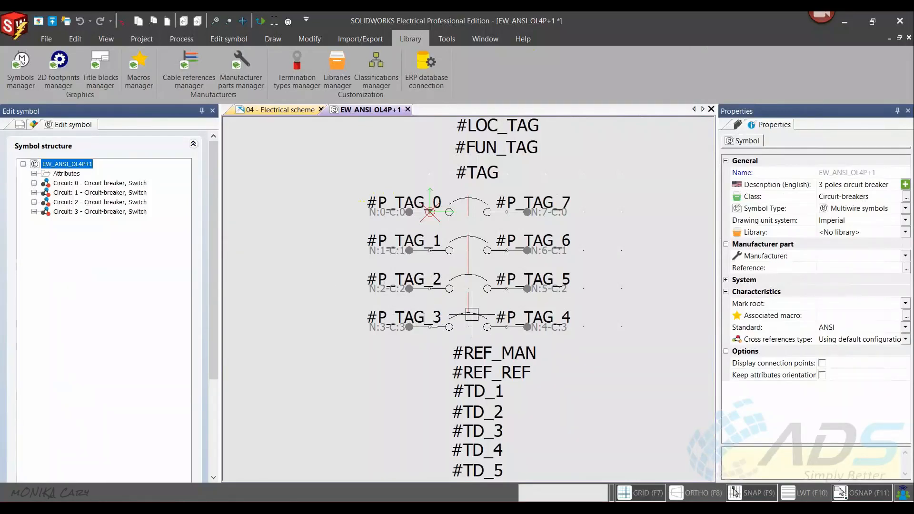
pyautogui.click(584, 308)
pyautogui.click(351, 333)
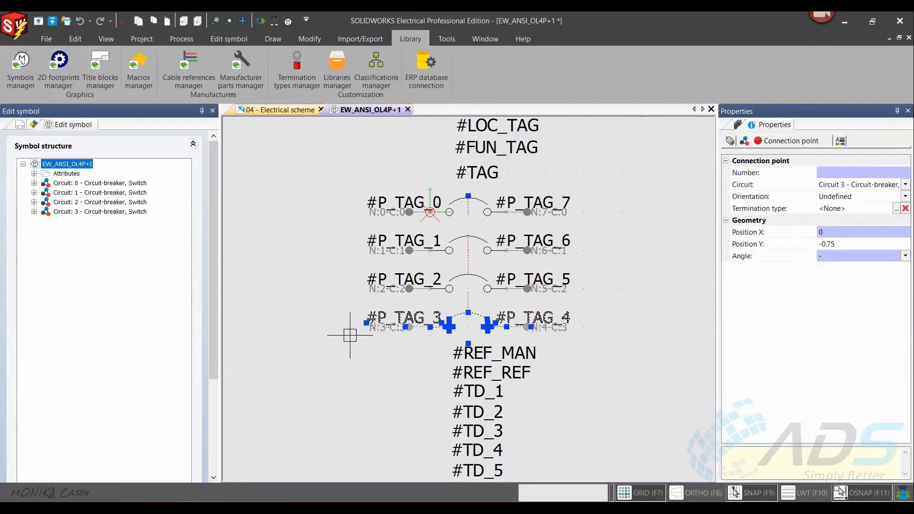
pyautogui.click(600, 314)
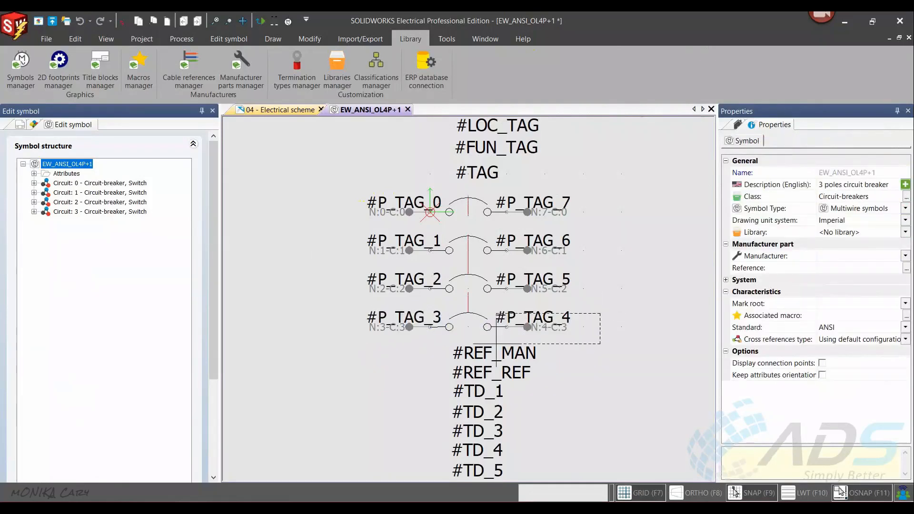
pyautogui.click(367, 336)
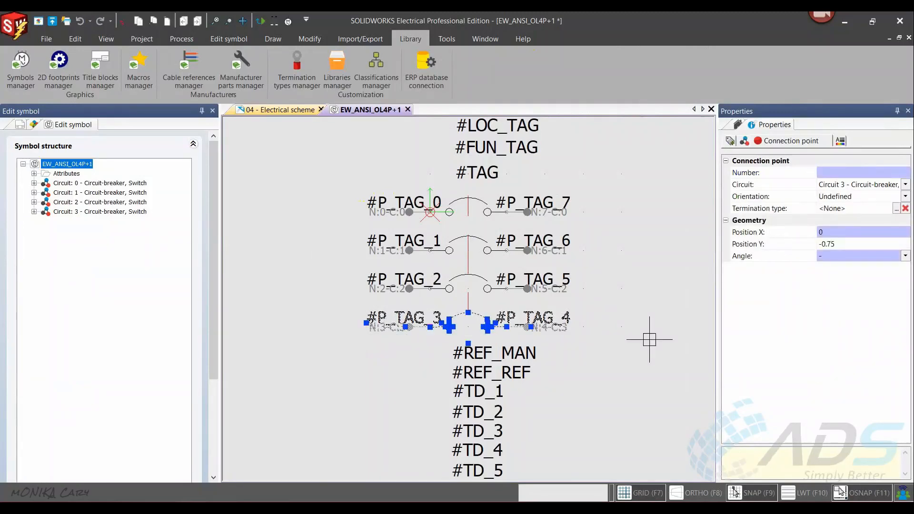
pyautogui.press('Delete')
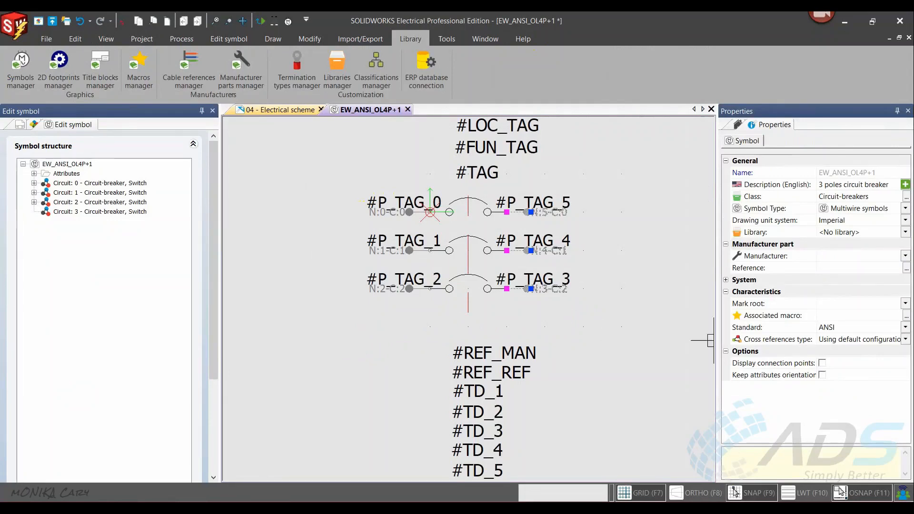
# - Shorten the red vertical linking line so that it ends just below the arc of the third pole
pyautogui.scroll(1, 458, 267)
pyautogui.click(471, 307)
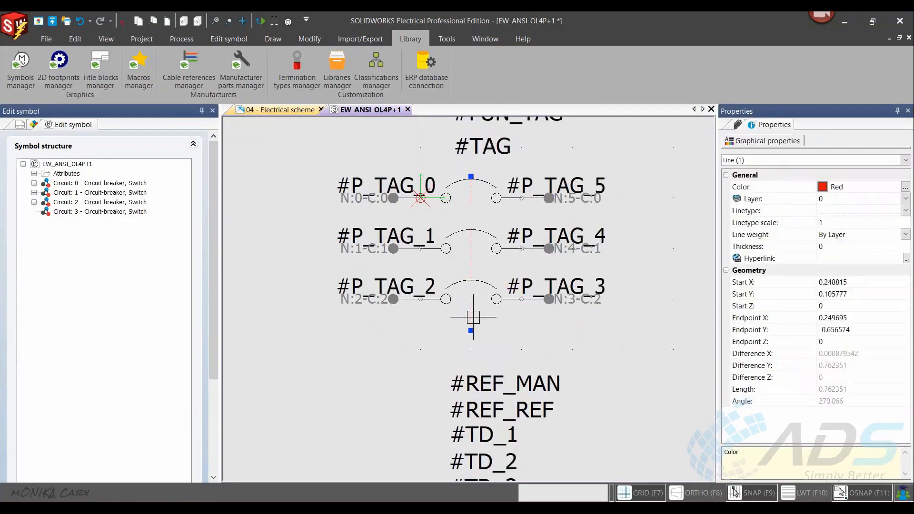
pyautogui.click(471, 330)
pyautogui.scroll(1, 471, 299)
pyautogui.click(471, 292)
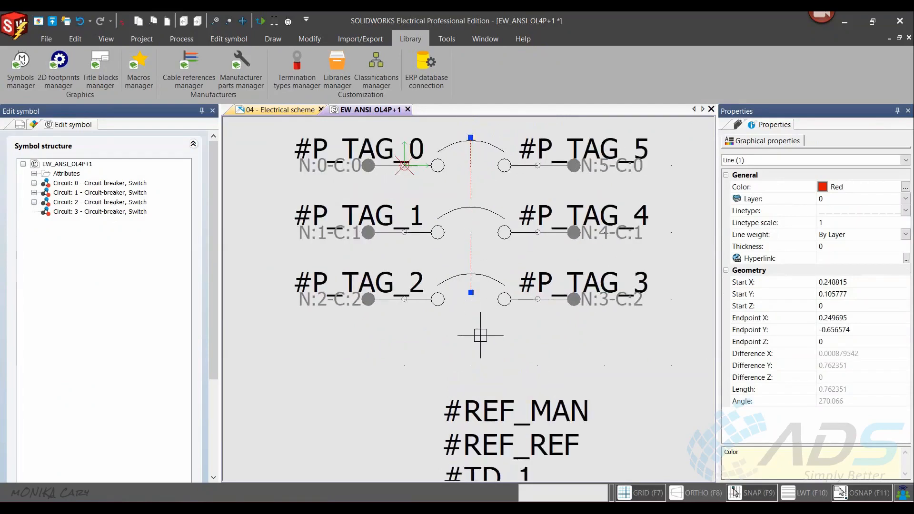
pyautogui.press('Escape')
pyautogui.scroll(-1, 496, 334)
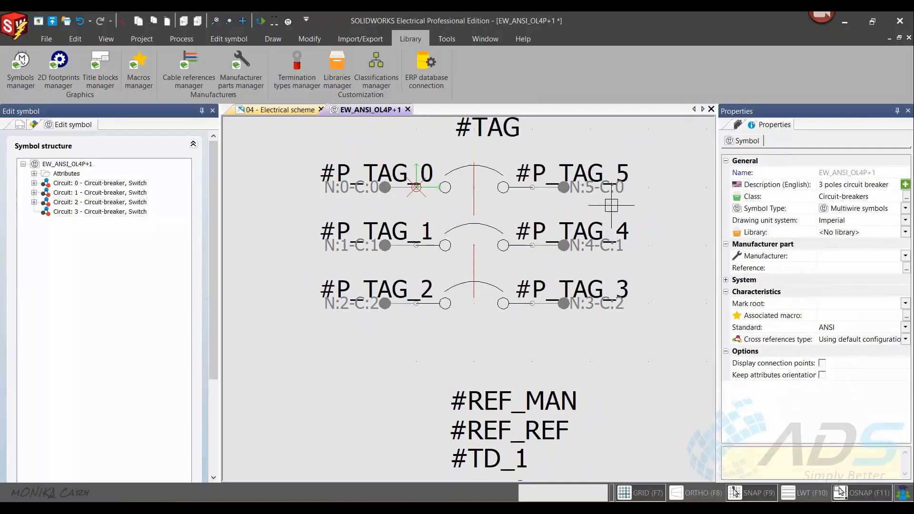
# - Move the attribute texts #REF_MAN, #REF_REF and #TD_1 to #TD_5 up together to just below the third pole
pyautogui.scroll(-1, 512, 346)
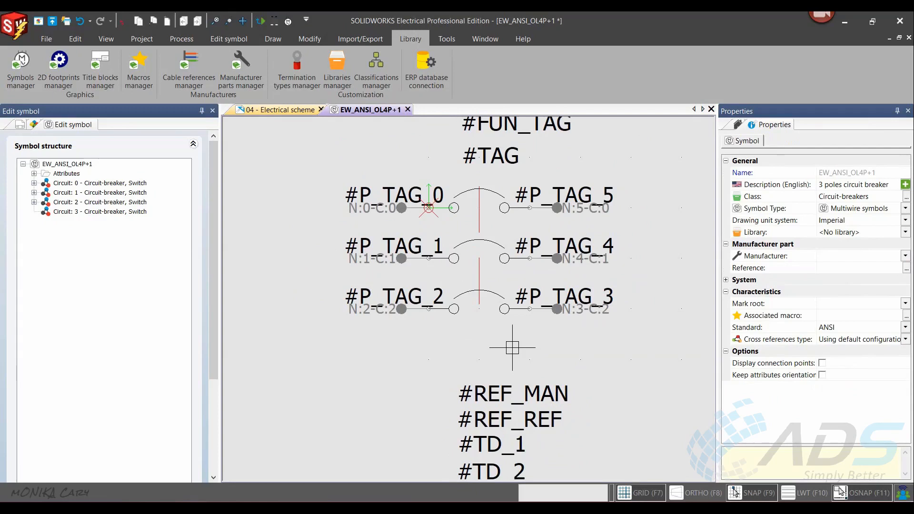
pyautogui.scroll(-2, 506, 352)
pyautogui.moveTo(528, 382); pyautogui.dragTo(535, 295, button='middle')
pyautogui.click(601, 262)
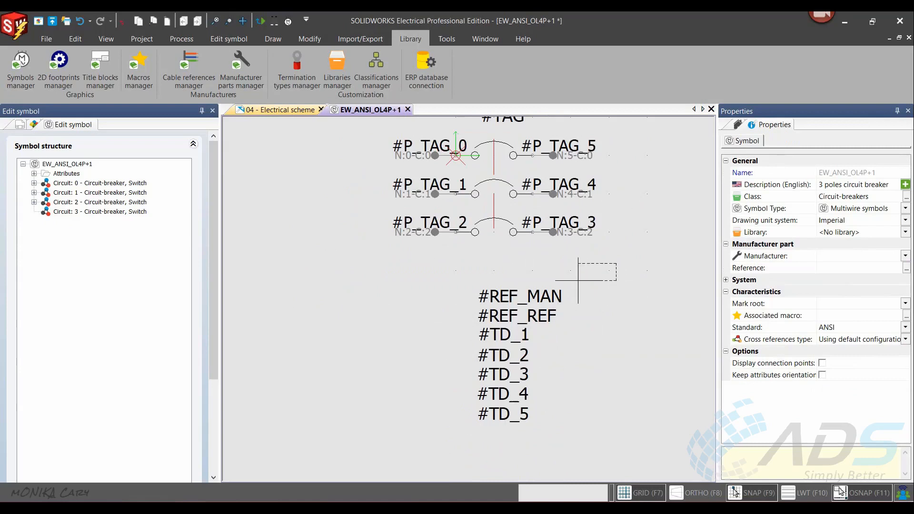
pyautogui.click(461, 407)
pyautogui.moveTo(500, 295); pyautogui.dragTo(504, 260)
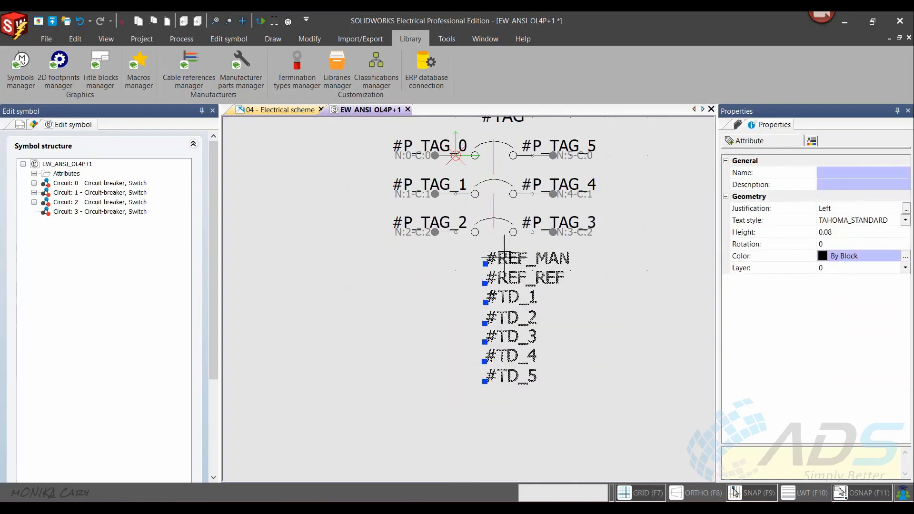
pyautogui.press('Escape')
pyautogui.scroll(-1, 605, 388)
pyautogui.scroll(1, 605, 206)
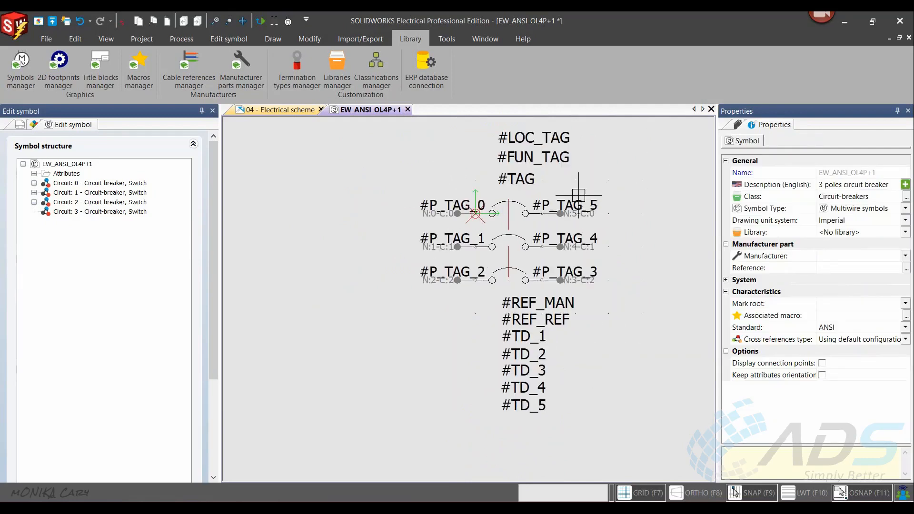
# - Close the edited 3 poles circuit breaker symbol and save its changes
pyautogui.click(407, 109)
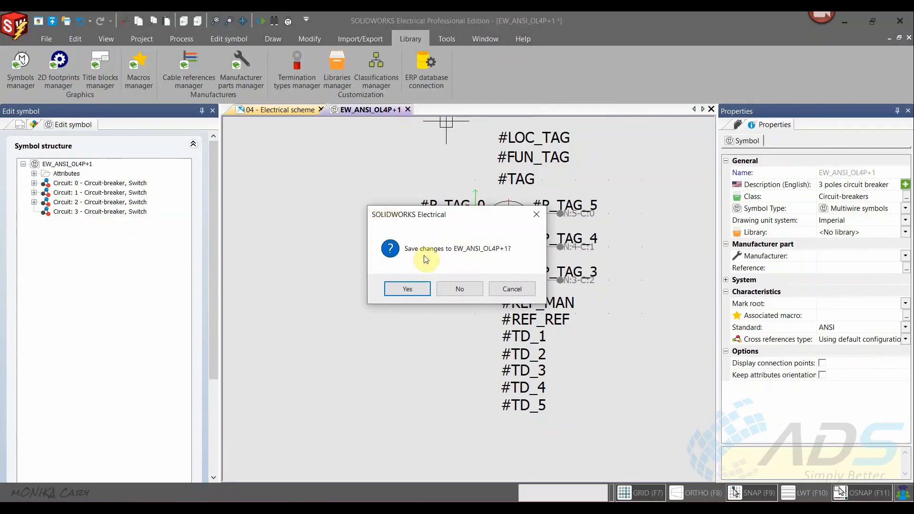
pyautogui.click(409, 289)
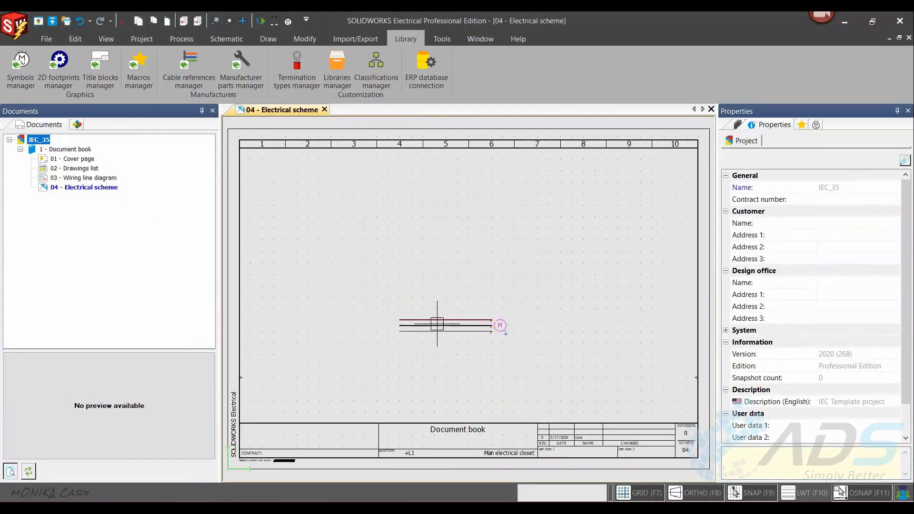
# - Start a symbol insertion in the electrical scheme and choose the newly made 3 poles circuit breaker from the Circuit-breakers class
pyautogui.scroll(4, 419, 329)
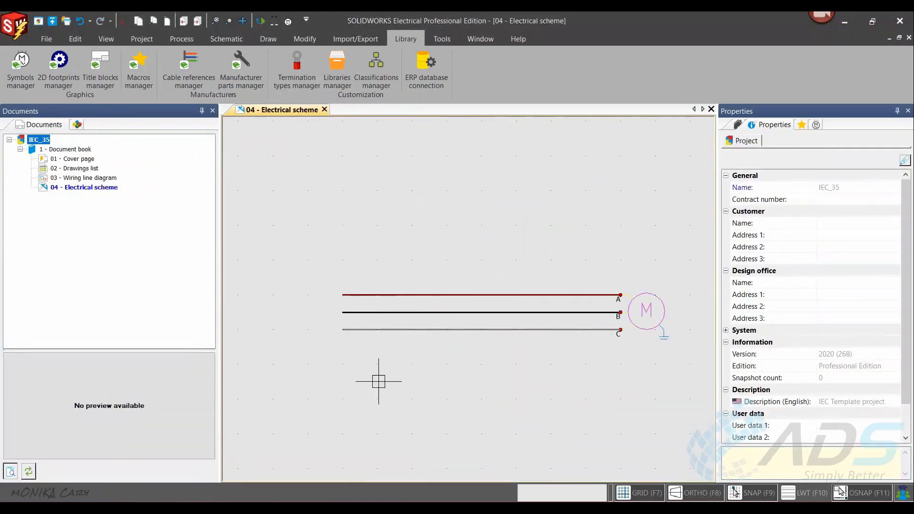
pyautogui.click(234, 41)
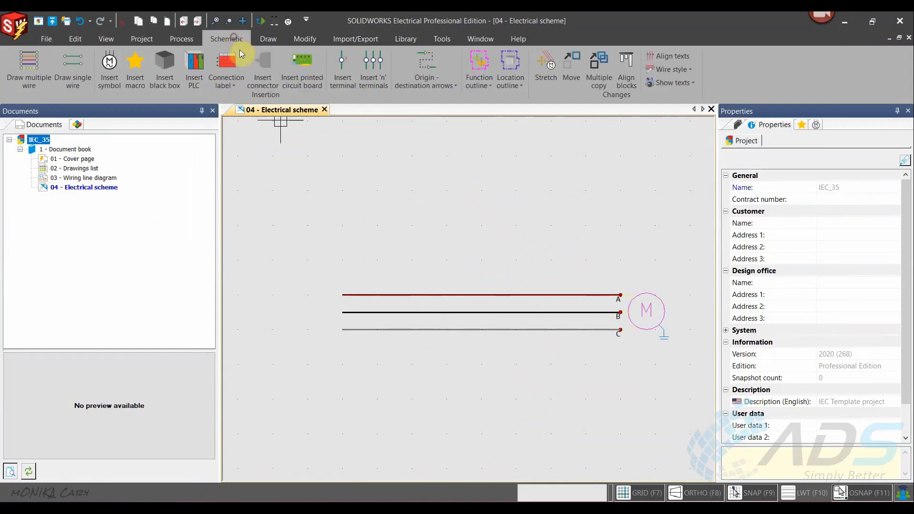
pyautogui.click(109, 66)
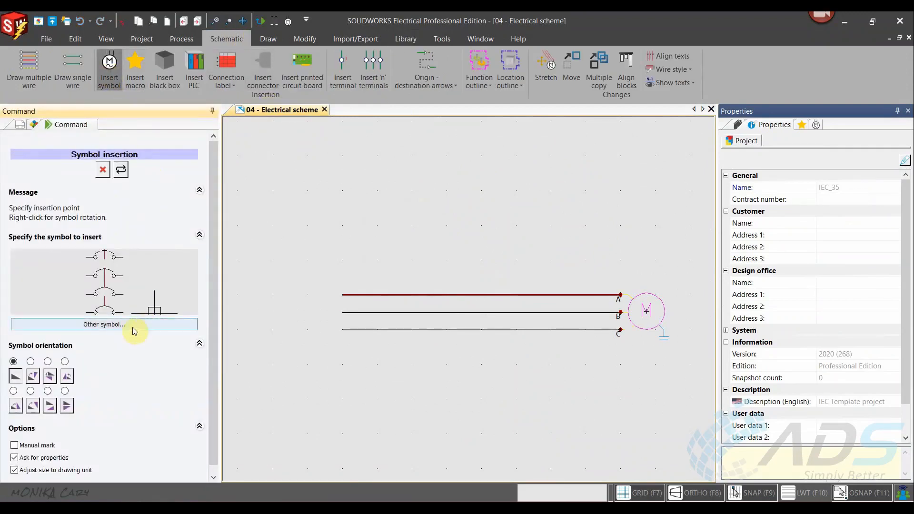
pyautogui.click(123, 329)
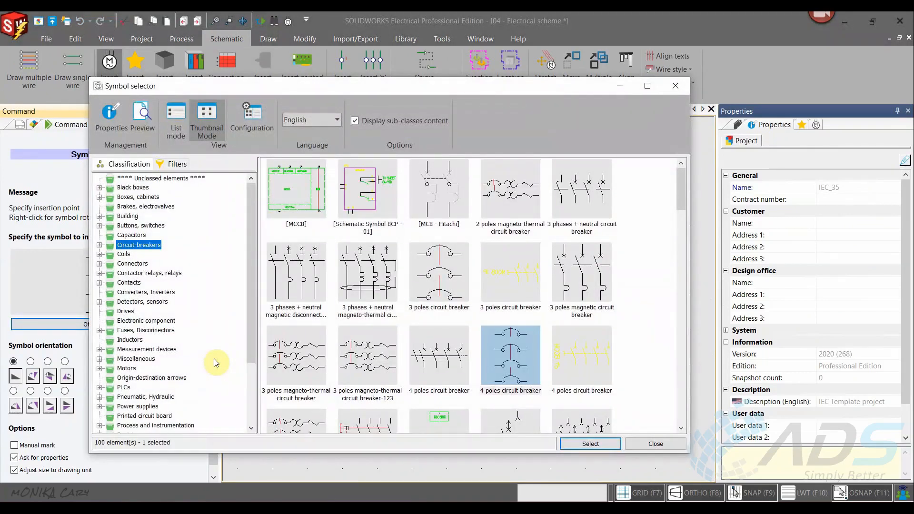
pyautogui.scroll(-3, 546, 326)
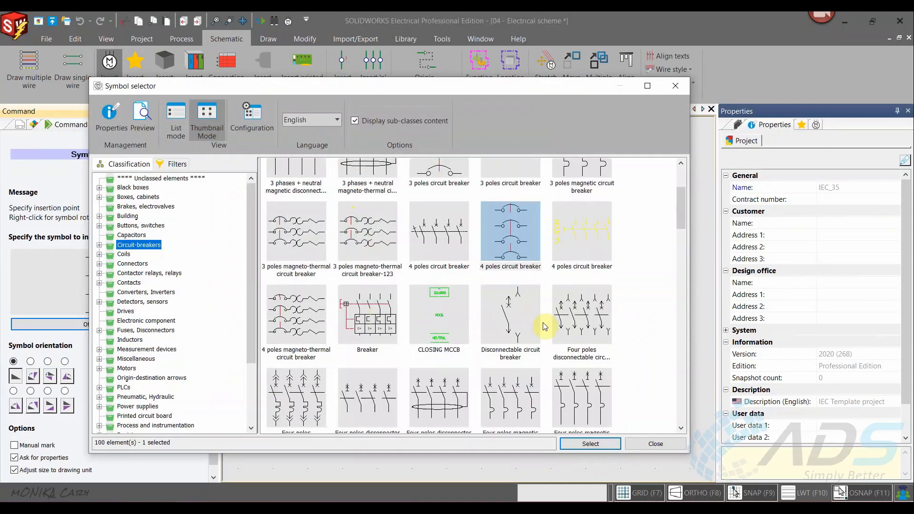
pyautogui.click(525, 279)
pyautogui.scroll(3, 503, 262)
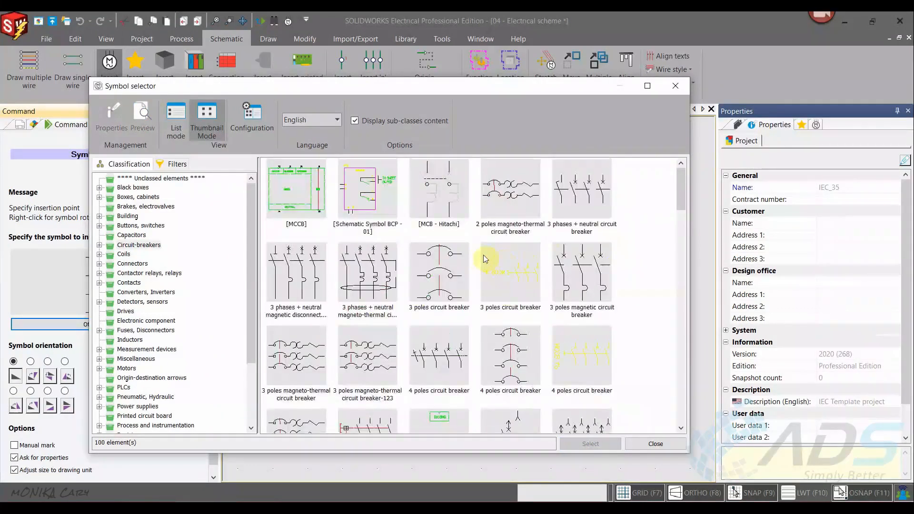
pyautogui.click(437, 278)
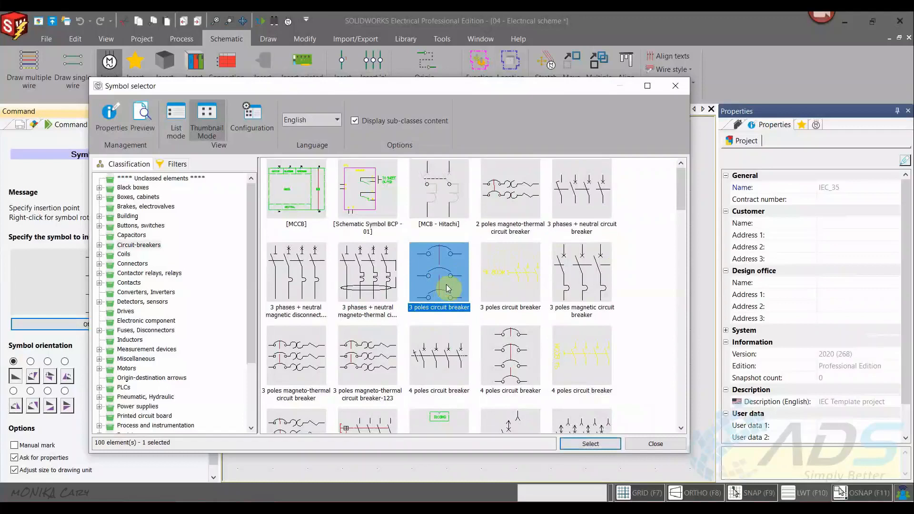
pyautogui.click(591, 444)
# - Place the breaker on the wires, examine the circuits listed in its symbol properties, and cancel that placement
pyautogui.scroll(2, 394, 295)
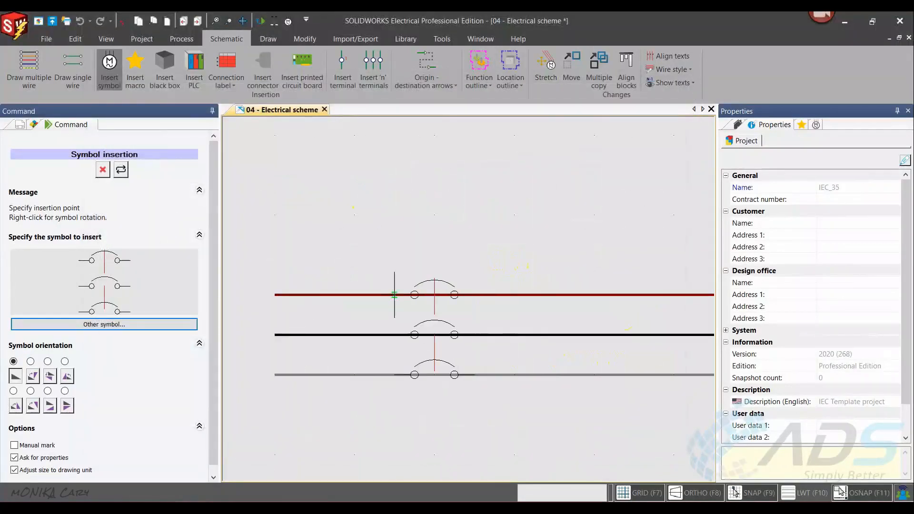
pyautogui.click(394, 294)
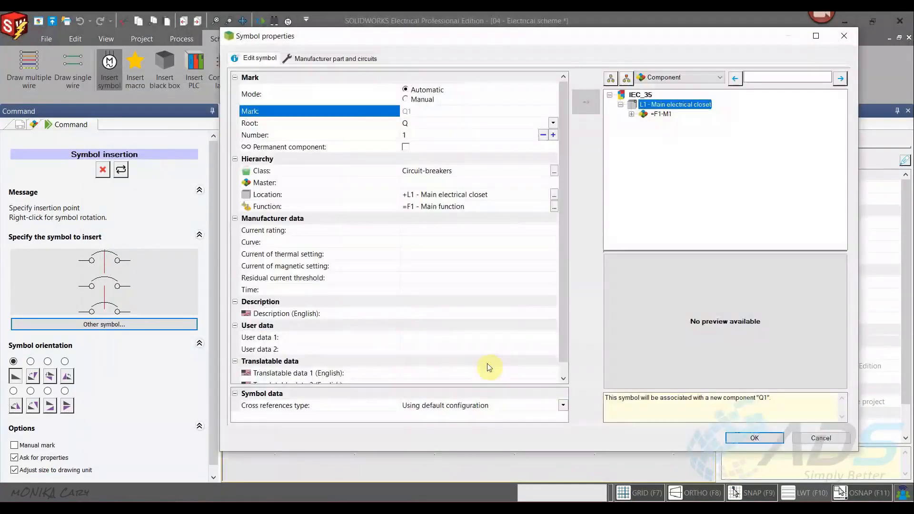
pyautogui.click(333, 58)
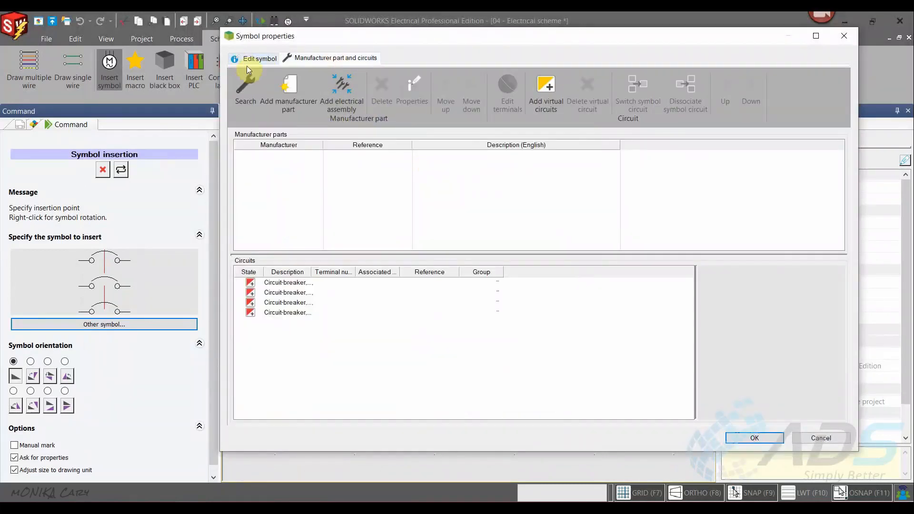
pyautogui.click(253, 79)
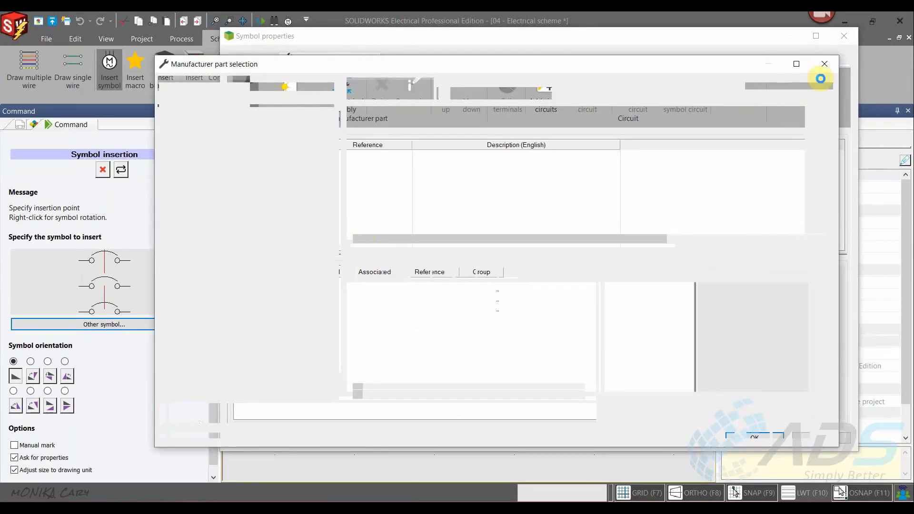
pyautogui.click(825, 64)
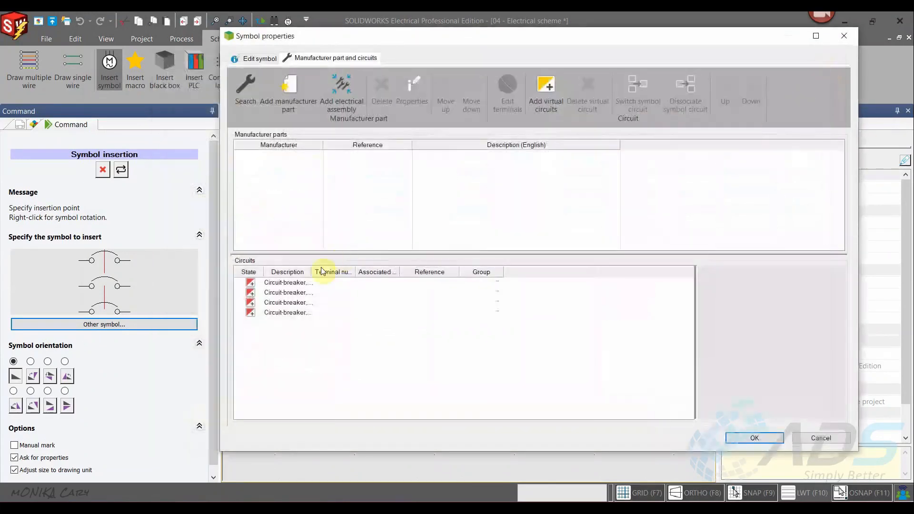
pyautogui.moveTo(401, 52); pyautogui.dragTo(505, 403)
pyautogui.moveTo(435, 392); pyautogui.dragTo(323, 39)
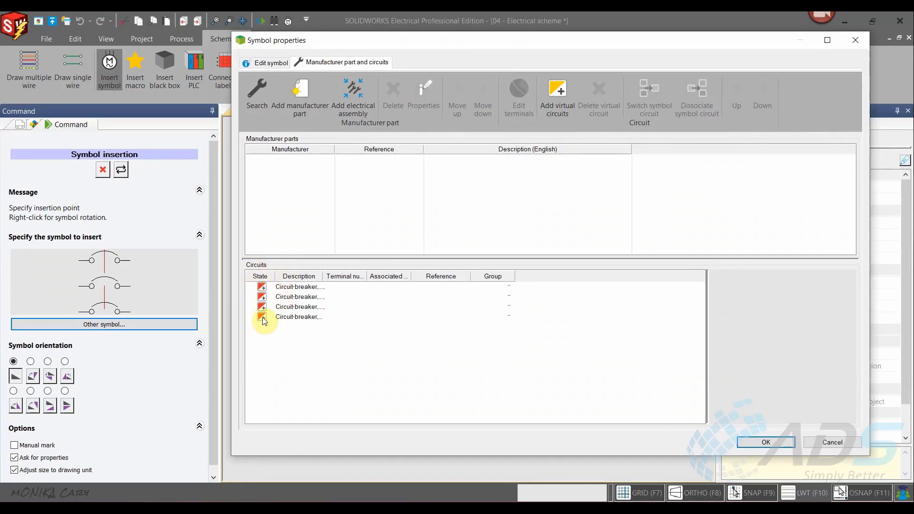
pyautogui.click(286, 318)
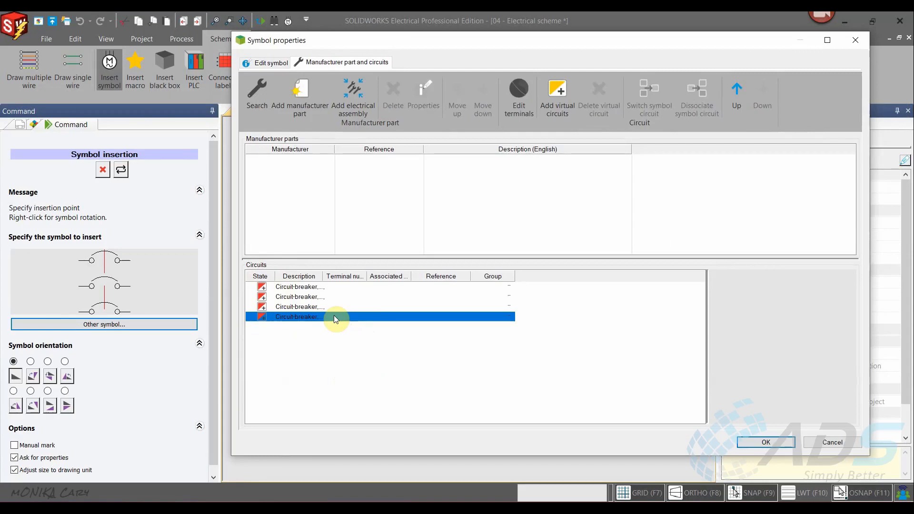
pyautogui.click(842, 442)
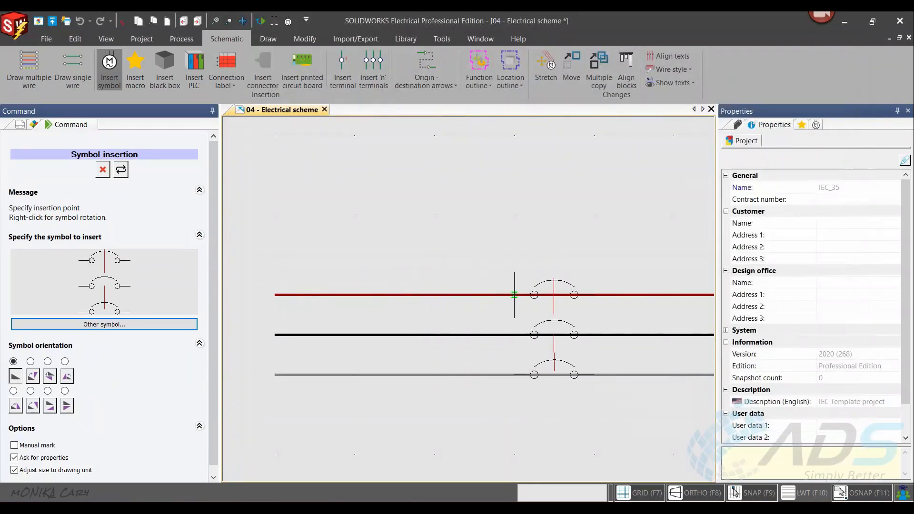
# - Insert the 3 poles circuit breaker across the three motor wires with the default symbol properties and end the insertion
pyautogui.click(433, 294)
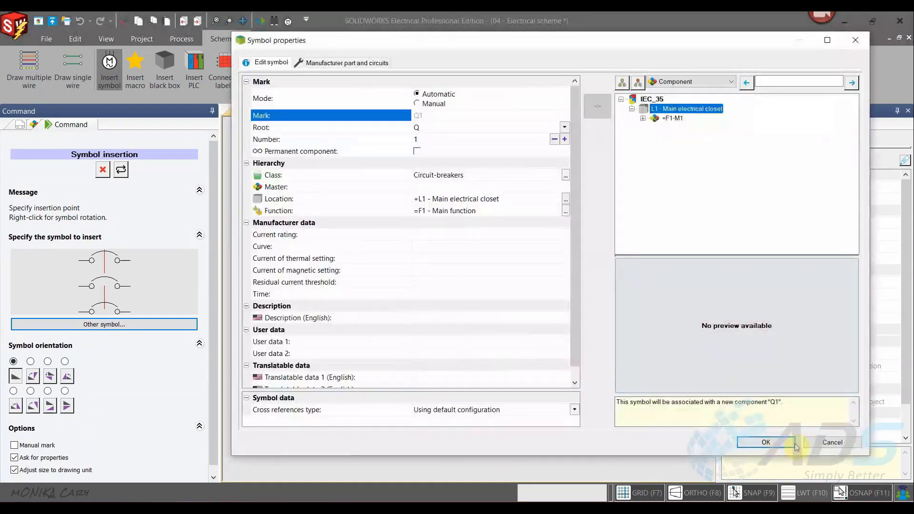
pyautogui.click(788, 443)
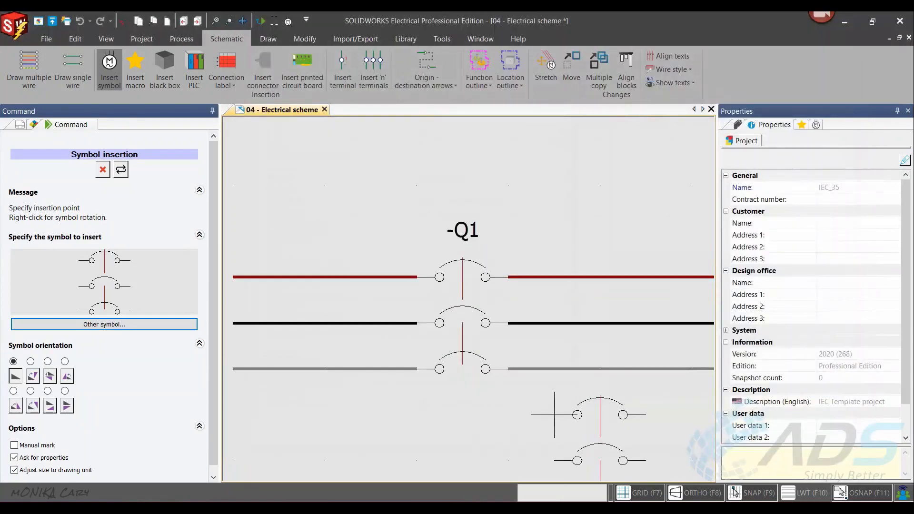
pyautogui.press('Escape')
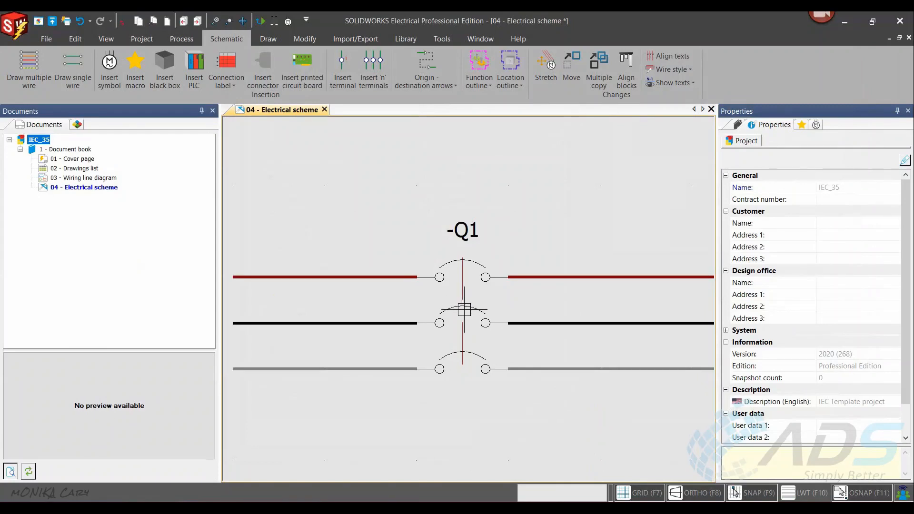
# - Open the inserted breaker's library symbol for editing and delete the leftover circuit 3 from its symbol structure
pyautogui.rightClick(464, 308)
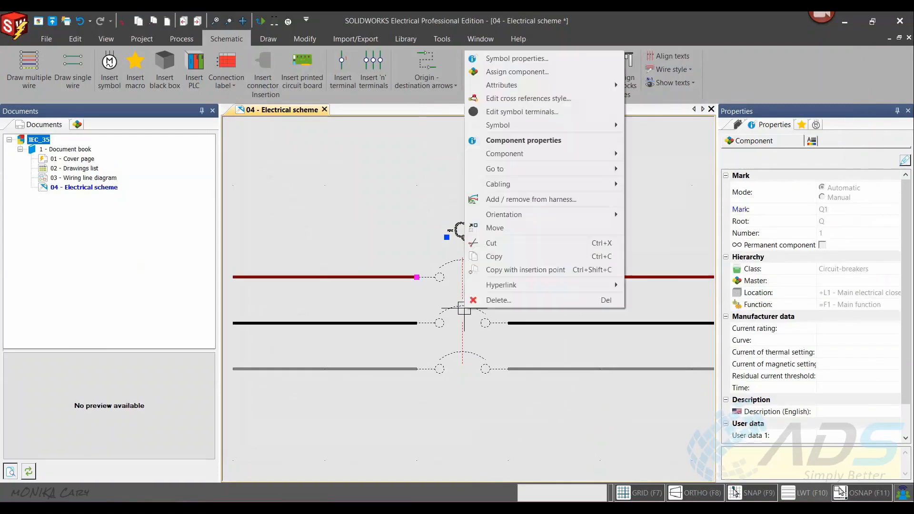
pyautogui.moveTo(553, 125)
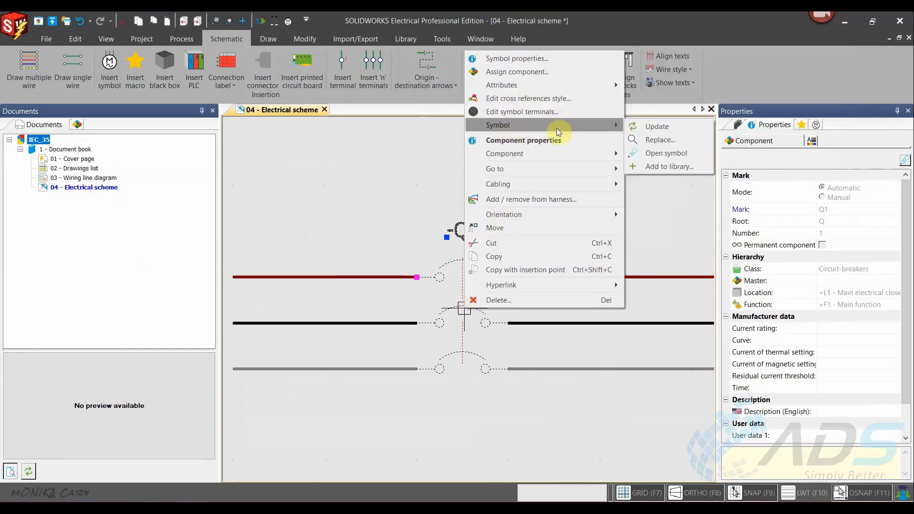
pyautogui.click(667, 153)
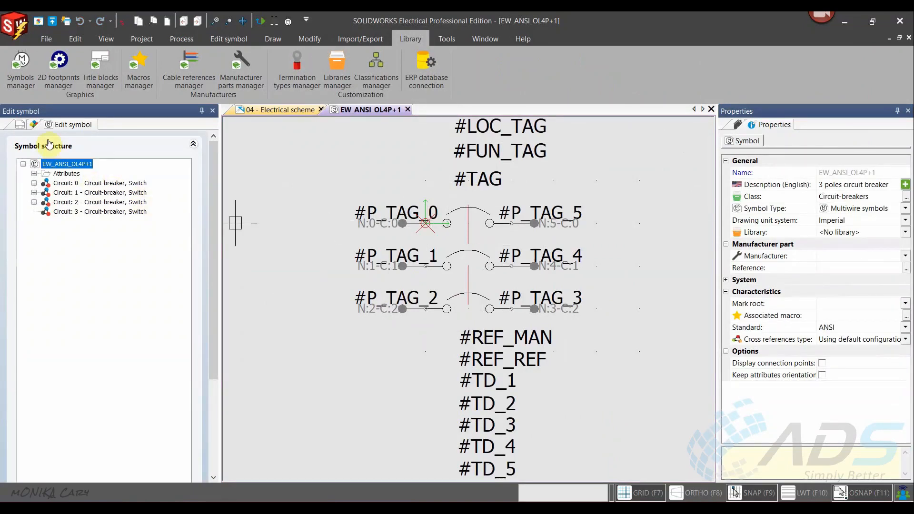
pyautogui.click(56, 213)
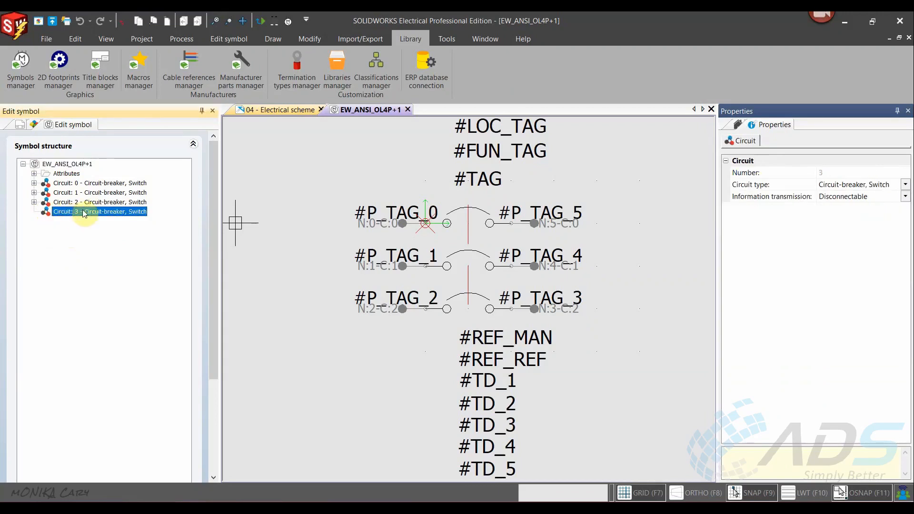
pyautogui.rightClick(70, 215)
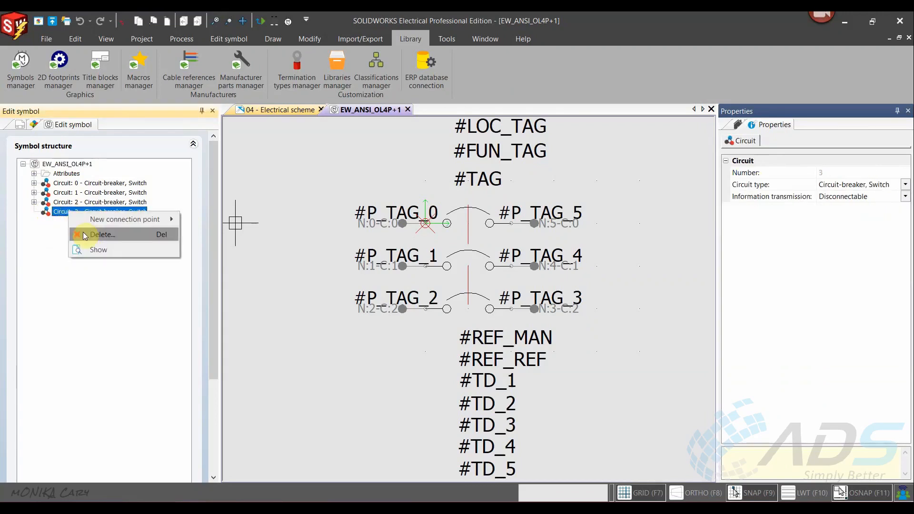
pyautogui.click(62, 227)
pyautogui.rightClick(66, 216)
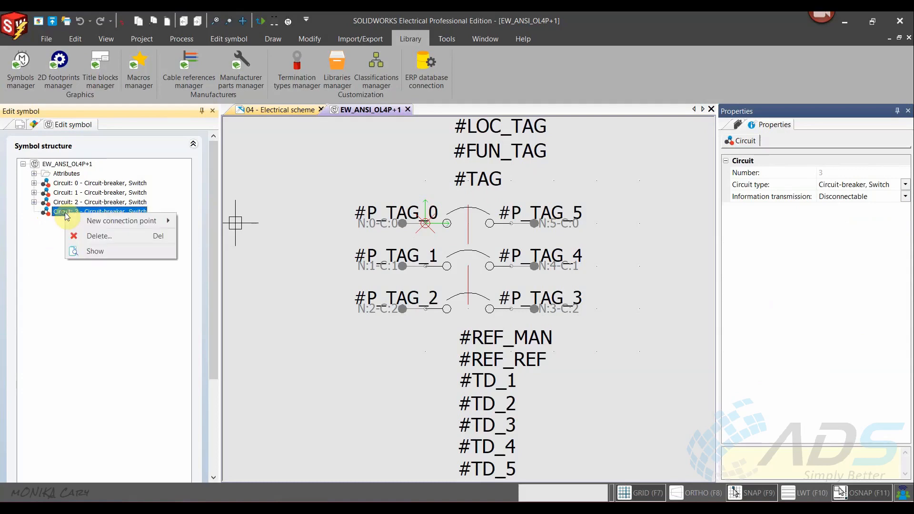
pyautogui.click(94, 236)
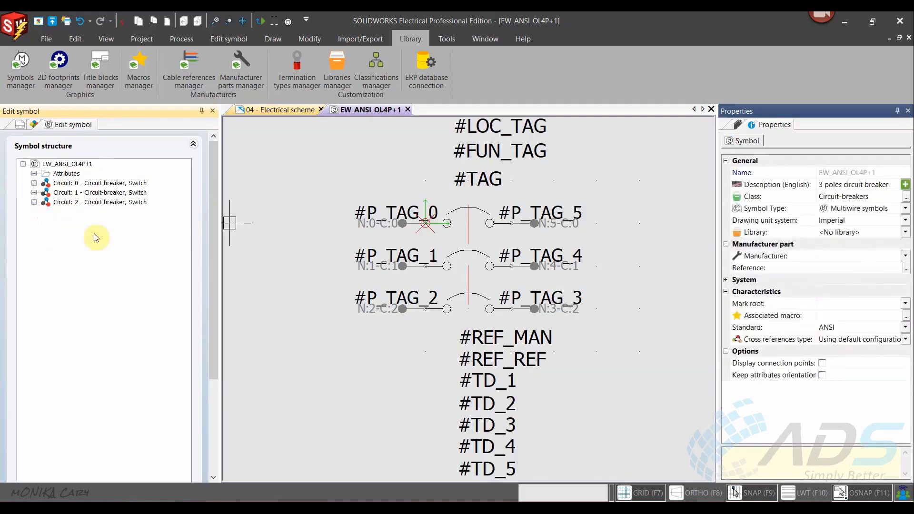
# - Save and close the corrected symbol and update the breaker Q1 in the scheme to match it
pyautogui.click(408, 109)
pyautogui.click(418, 287)
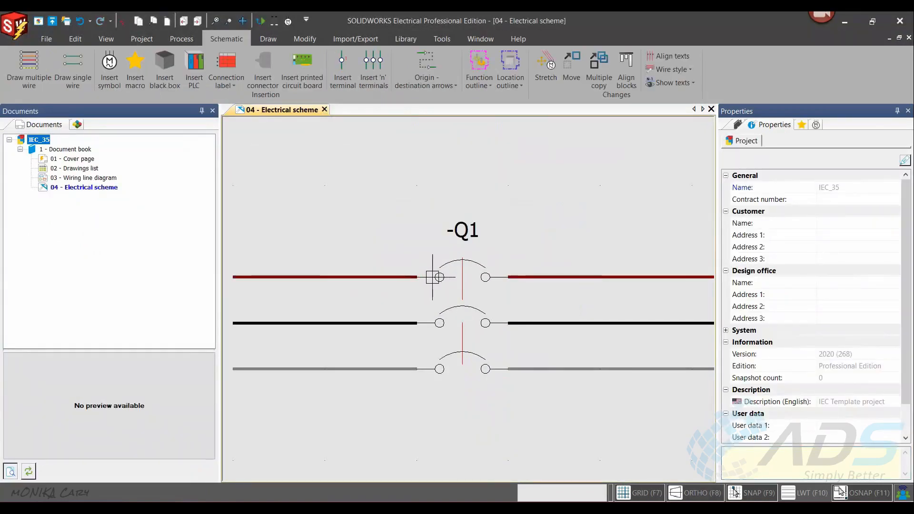
pyautogui.click(433, 277)
pyautogui.rightClick(433, 277)
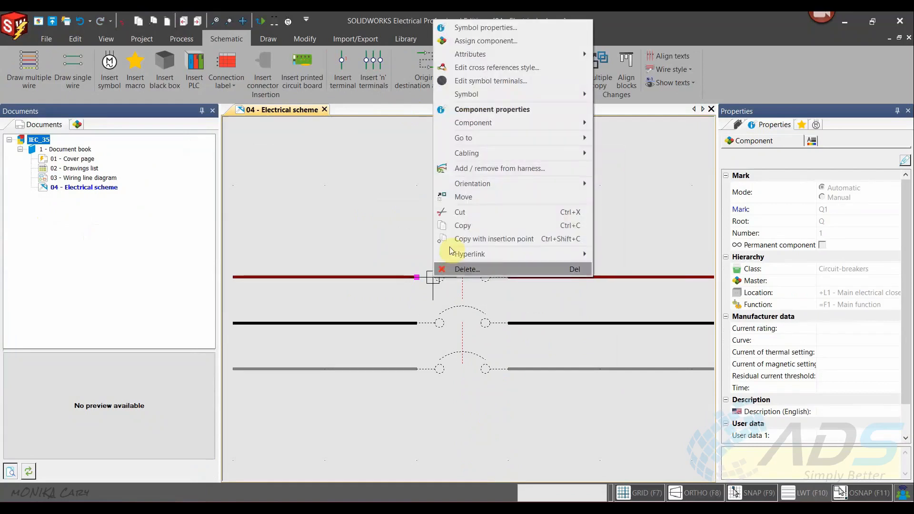
pyautogui.moveTo(500, 96)
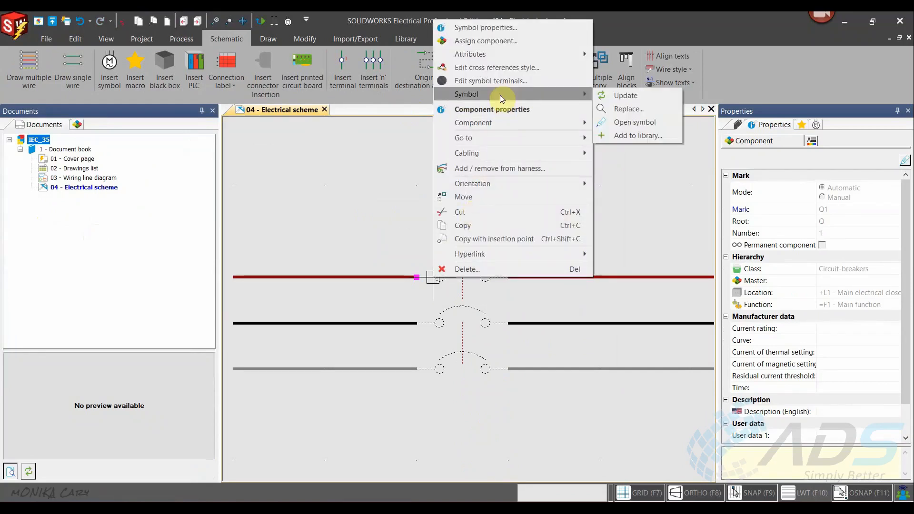
pyautogui.click(602, 95)
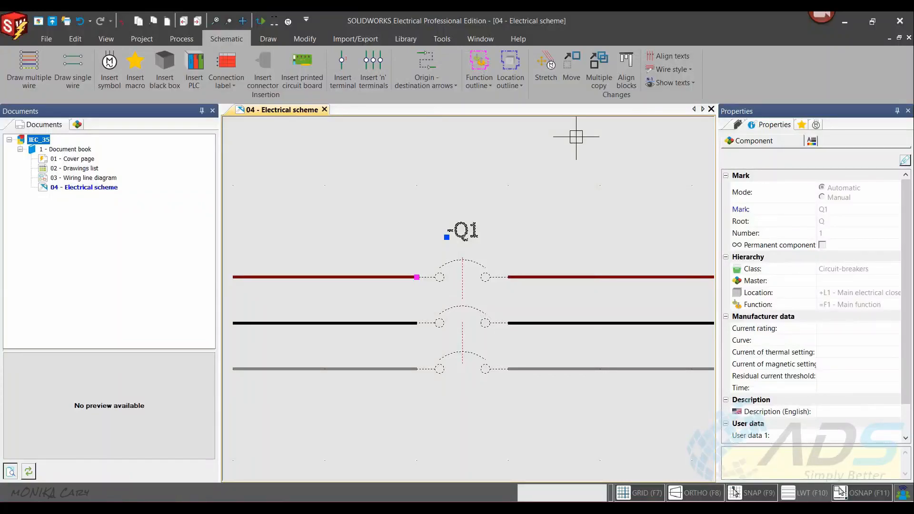
pyautogui.press('Escape')
# - Open the symbol properties of breaker Q1 and show its manufacturer parts and circuits
pyautogui.click(477, 260)
pyautogui.rightClick(477, 260)
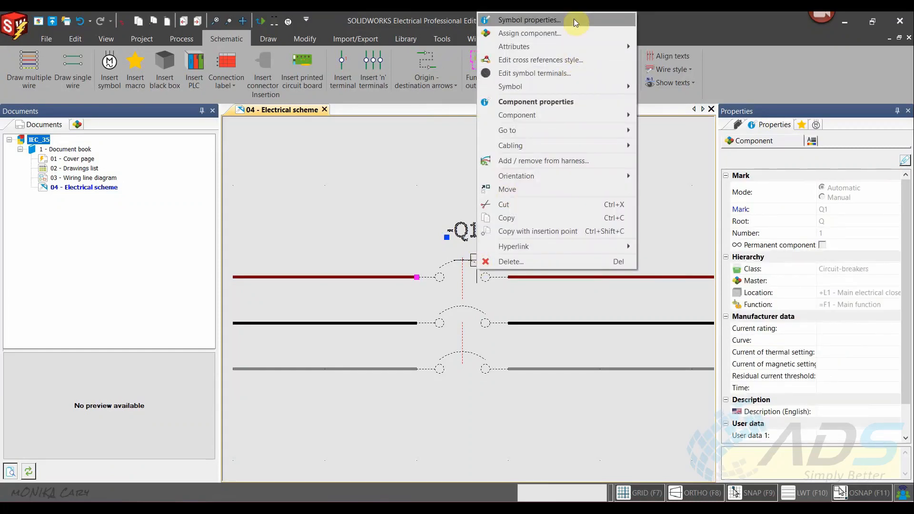
pyautogui.click(574, 18)
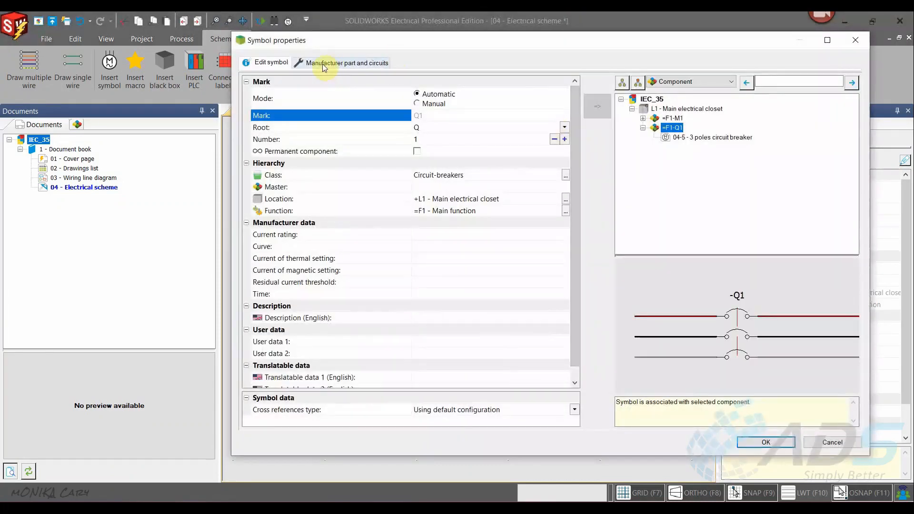
pyautogui.click(324, 65)
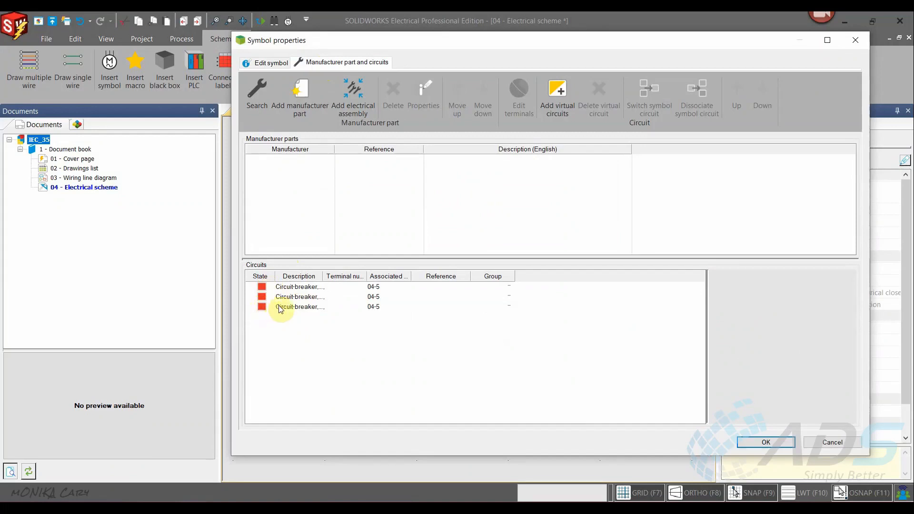
# - Start a manufacturer part search for the breaker and filter the parts to 3 circuits
pyautogui.click(256, 90)
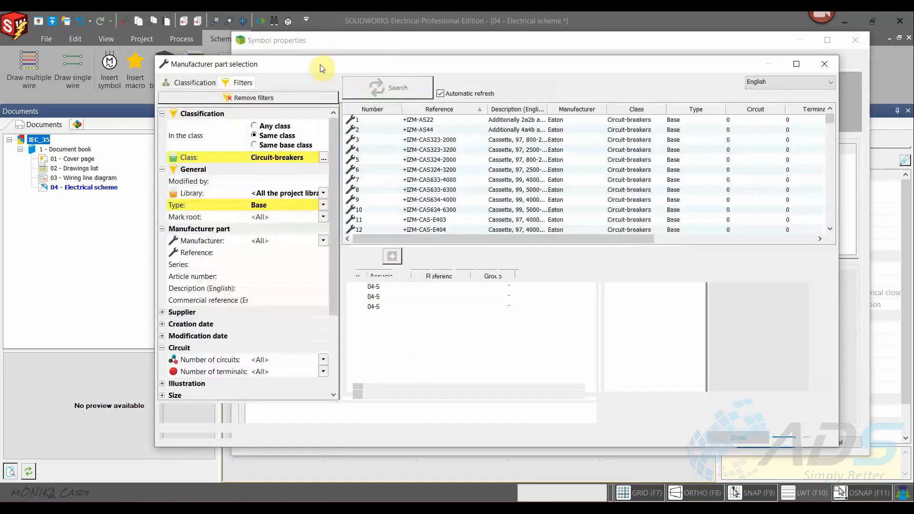
pyautogui.moveTo(331, 215); pyautogui.dragTo(328, 276)
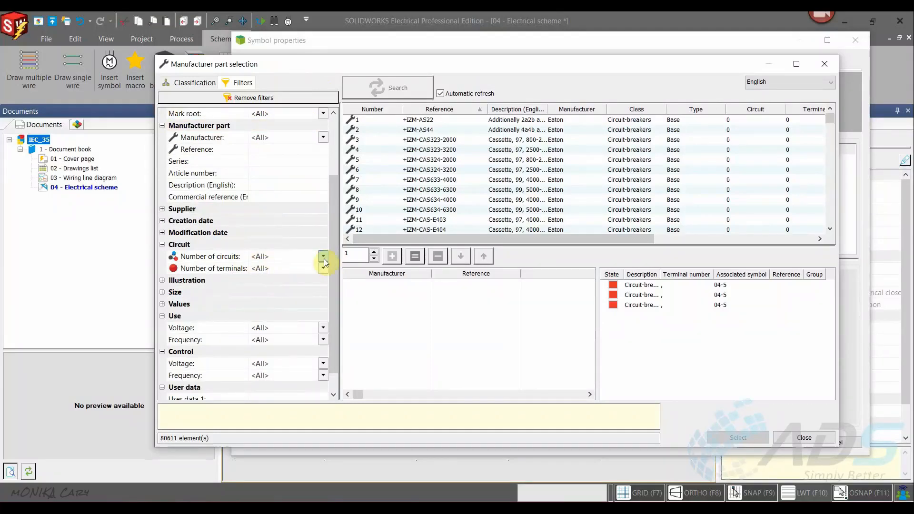
pyautogui.click(323, 258)
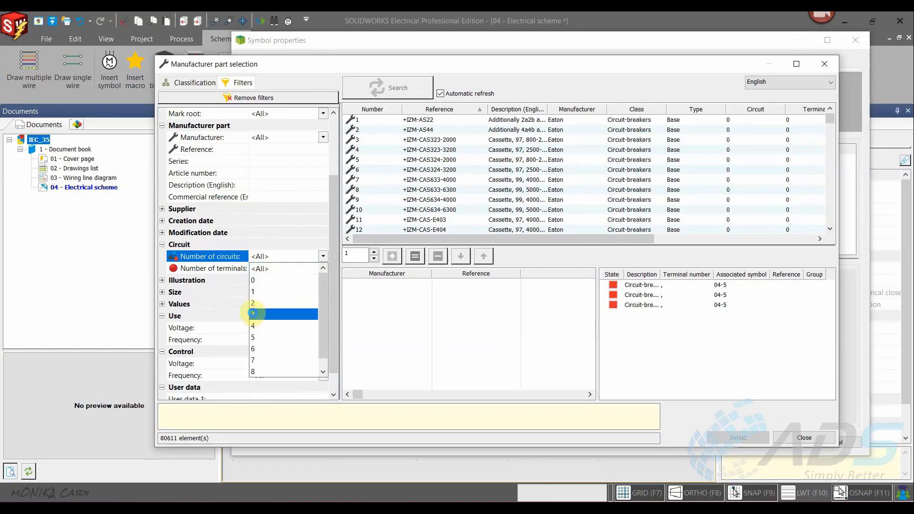
pyautogui.click(252, 313)
# - Assign the Siemens part 3LD2003-0TK51 to breaker Q1 and confirm the symbol properties
pyautogui.click(531, 122)
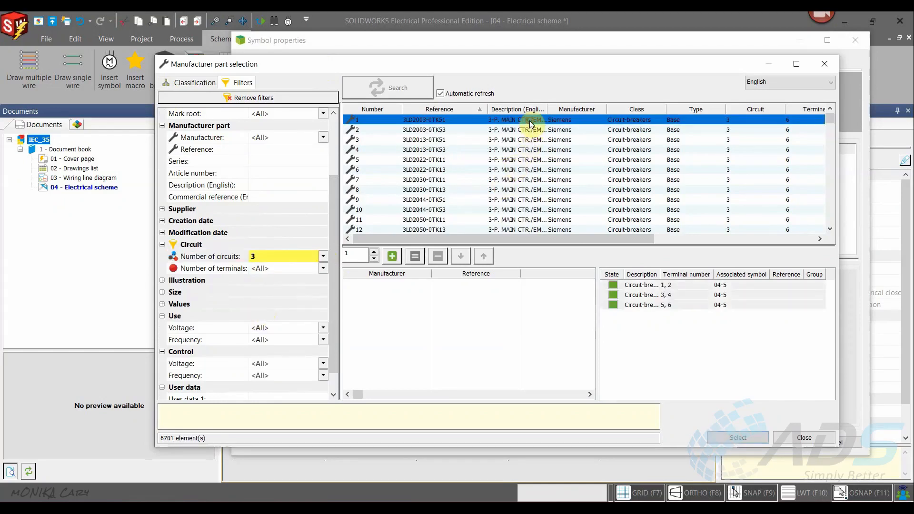
pyautogui.click(482, 131)
pyautogui.click(495, 149)
pyautogui.click(489, 121)
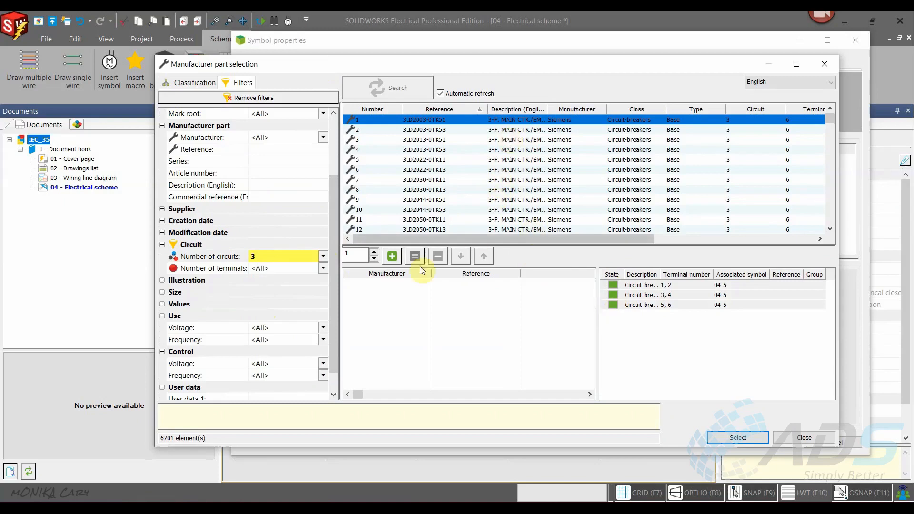
pyautogui.click(396, 259)
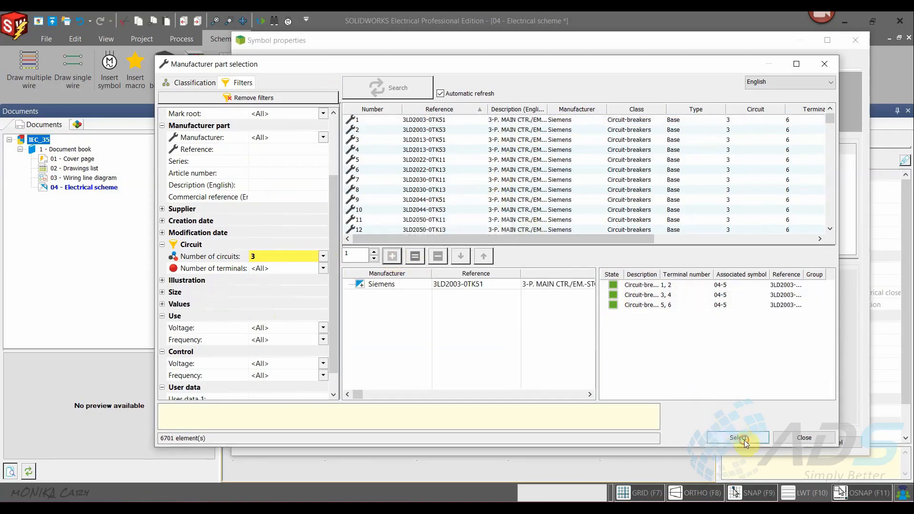
pyautogui.click(745, 440)
pyautogui.click(762, 441)
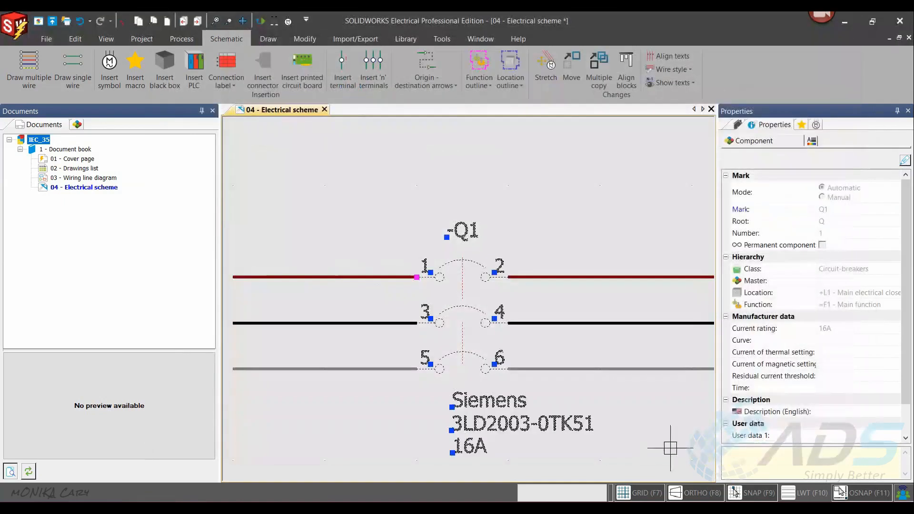
pyautogui.press('Escape')
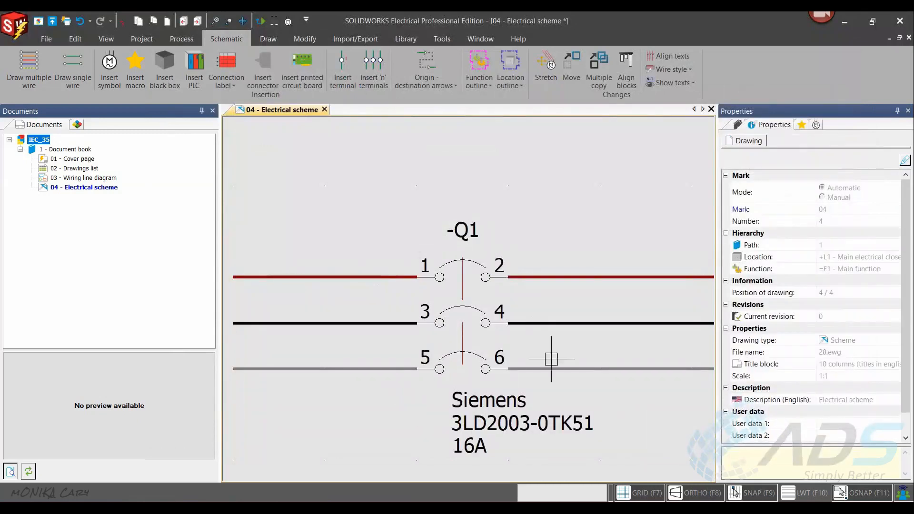
pyautogui.middleClick(531, 267)
pyautogui.middleClick(531, 267)
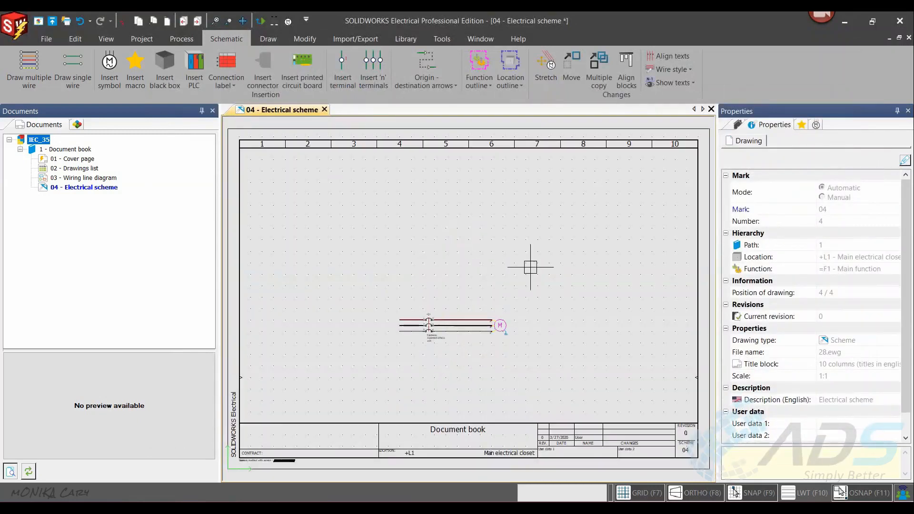